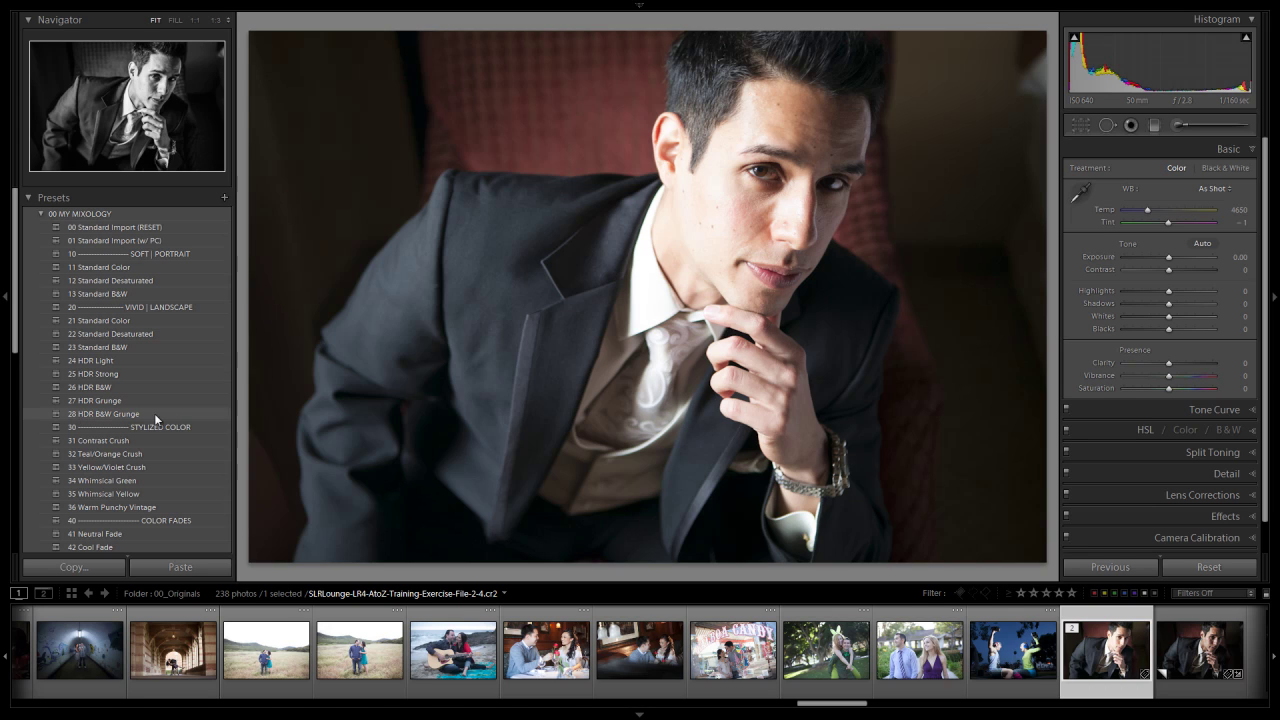
# Collapse the right-side adjustment panels so the groom's portrait fills more of the screen
pyautogui.click(1274, 279)
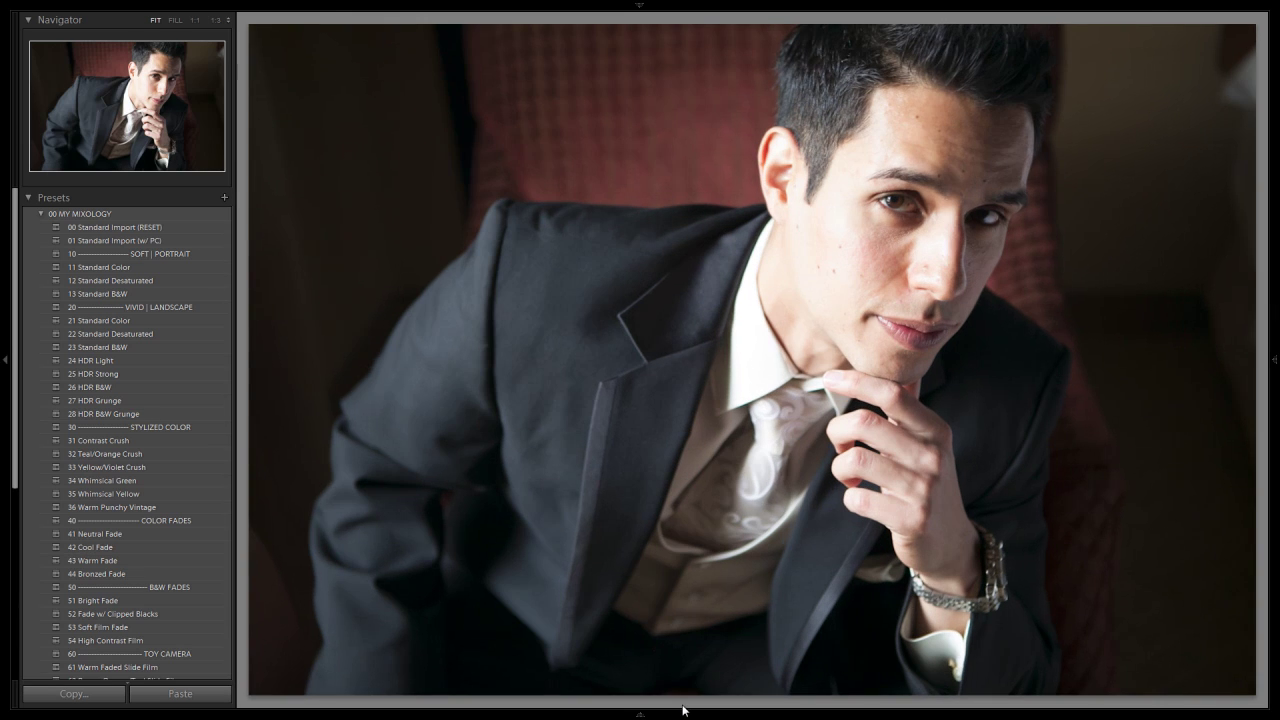
pyautogui.moveTo(1274, 280)
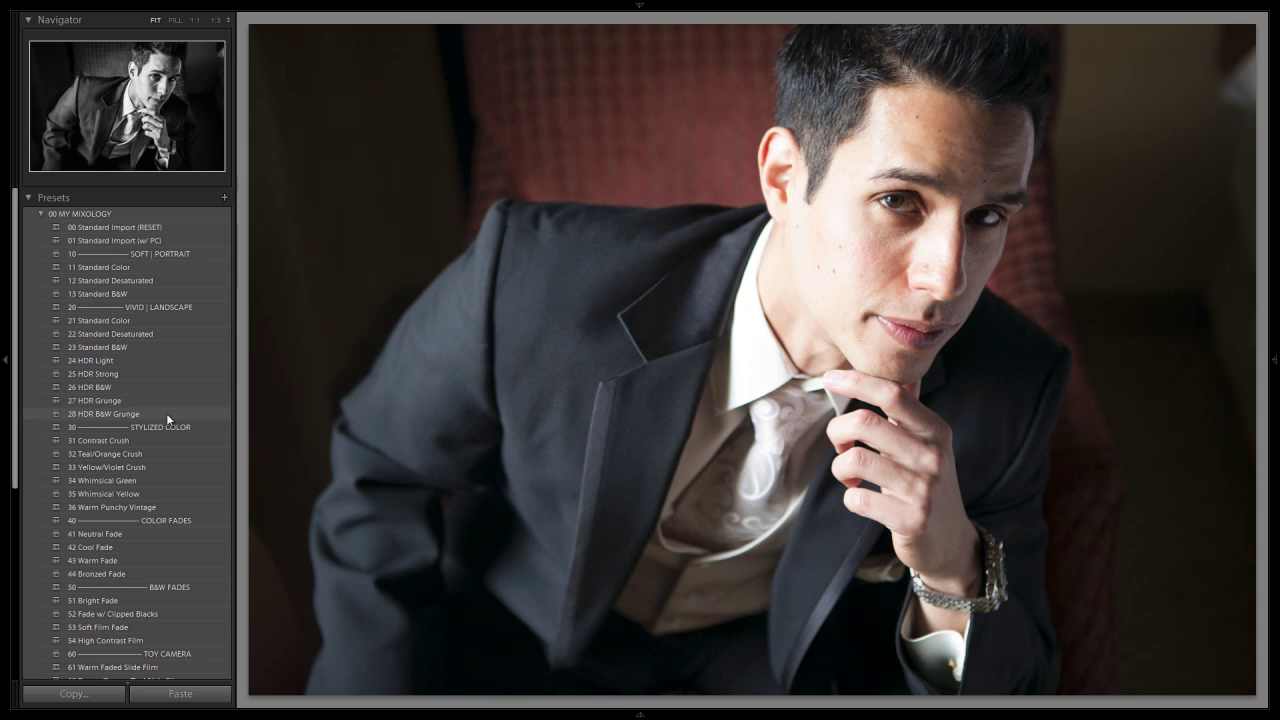
# Apply the 28 HDR B&W Grunge preset, then darken the portrait with 03 Darken
pyautogui.click(166, 414)
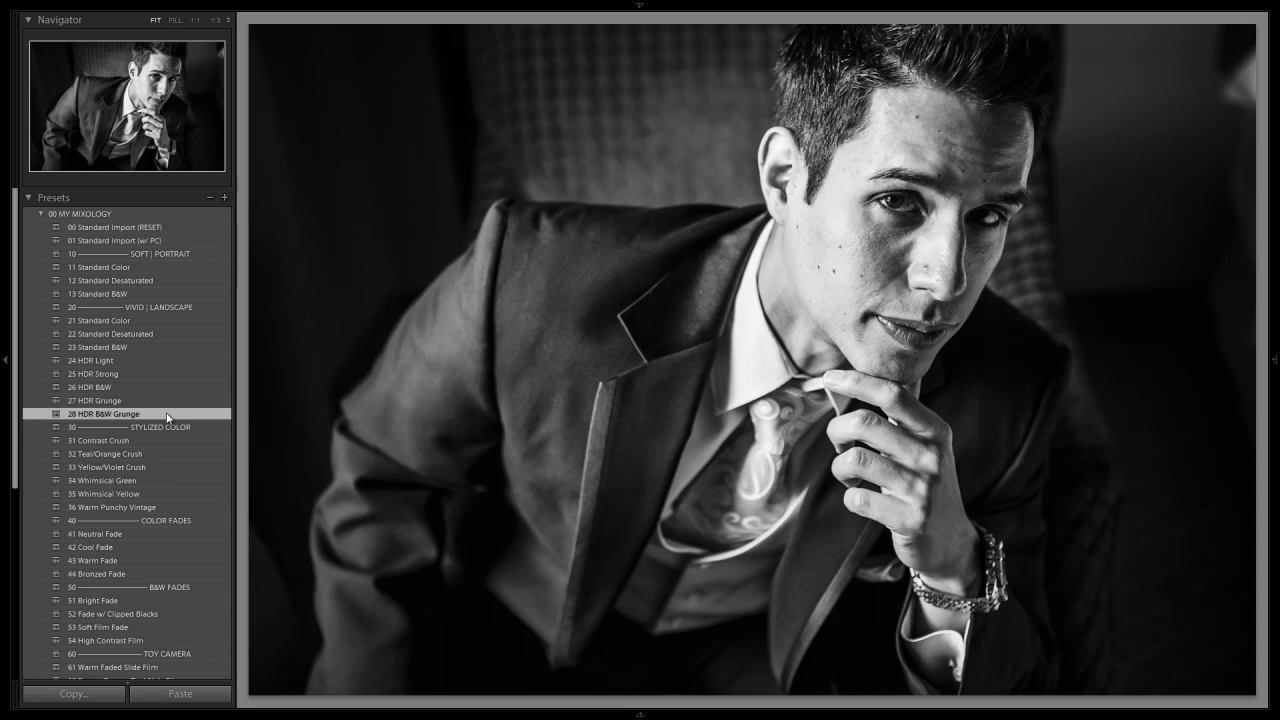
pyautogui.click(39, 214)
pyautogui.click(40, 227)
pyautogui.click(94, 268)
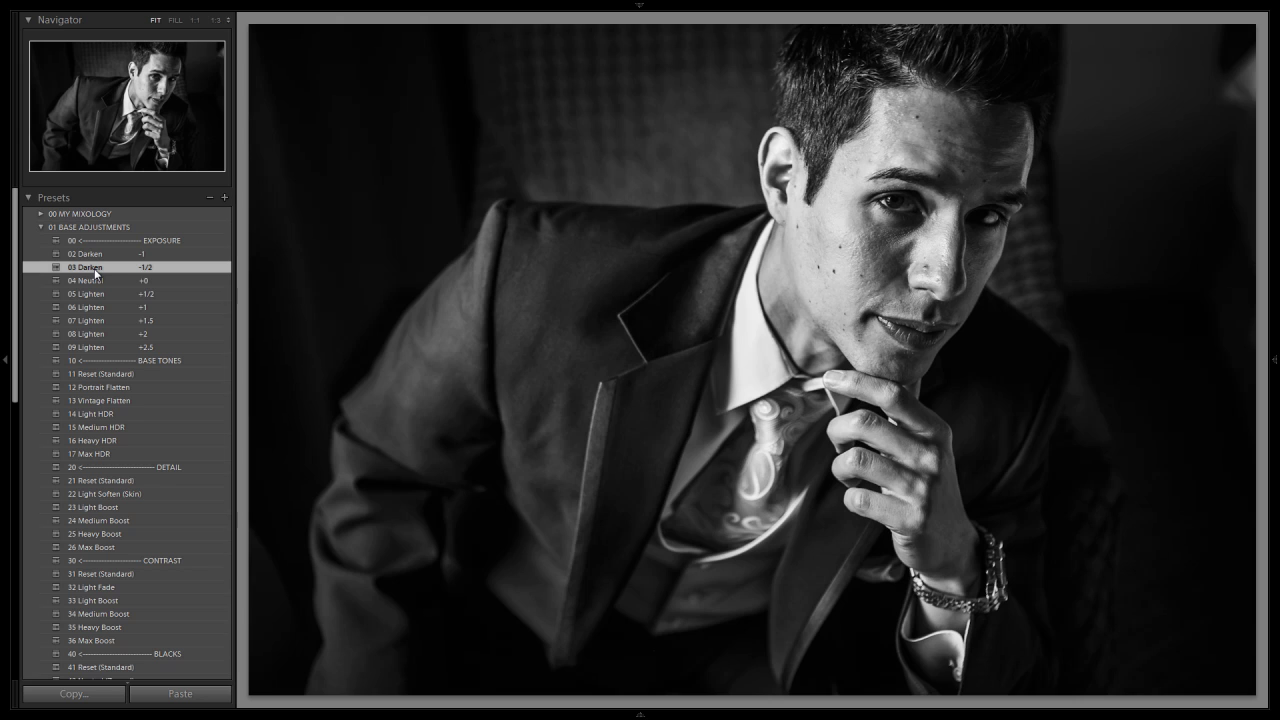
# Add the 74 Medium Vignette preset and toggle before/after to check the result
pyautogui.click(40, 227)
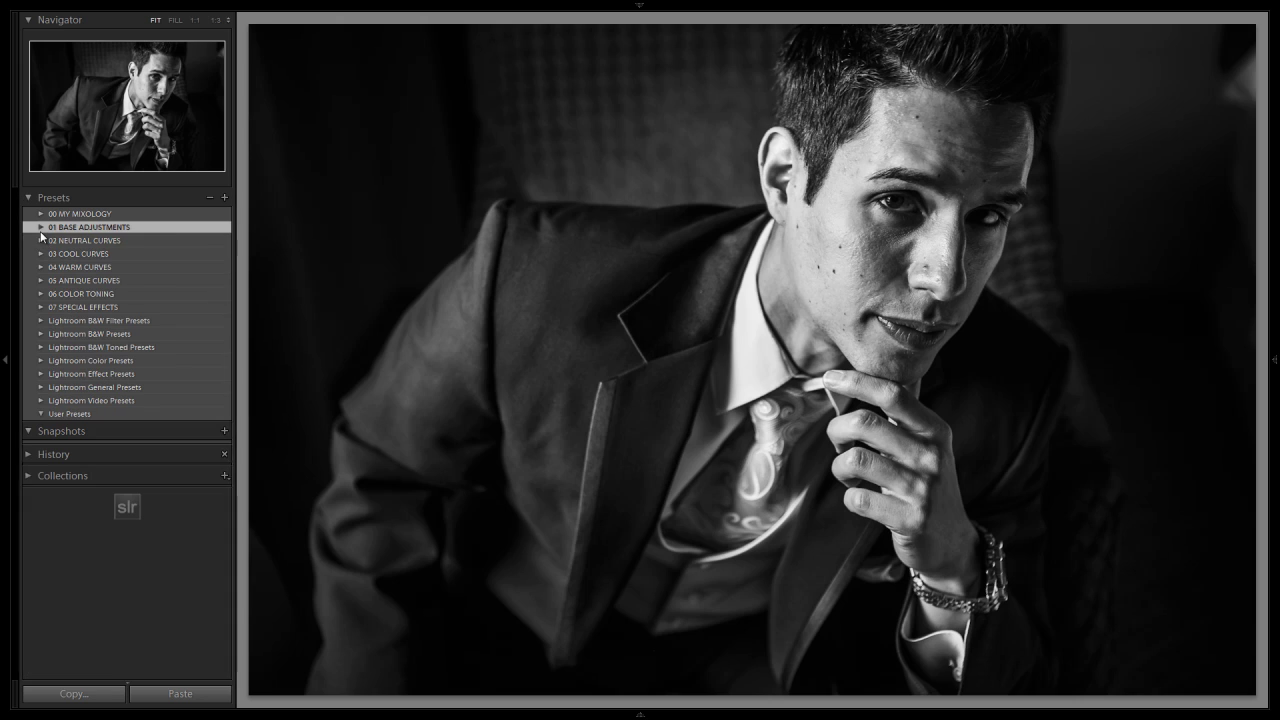
pyautogui.click(40, 233)
pyautogui.scroll(-10, 76, 377)
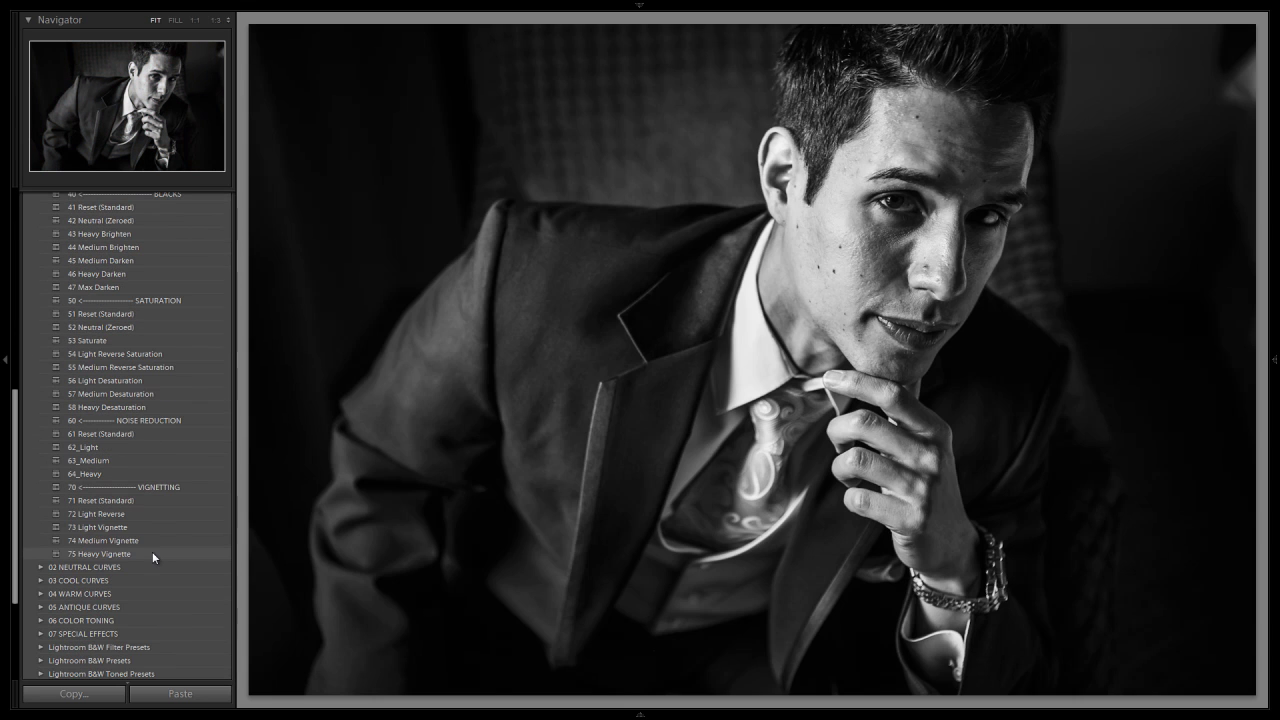
pyautogui.click(151, 545)
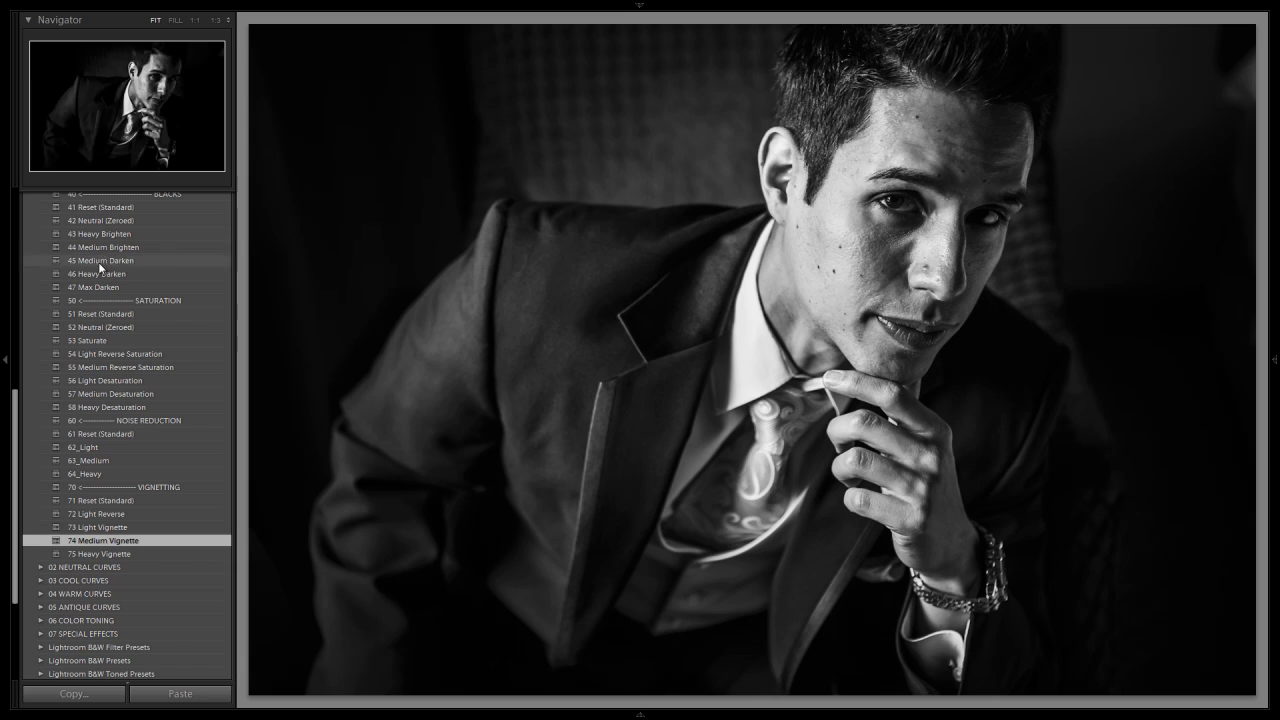
pyautogui.scroll(10, 100, 266)
pyautogui.click(41, 227)
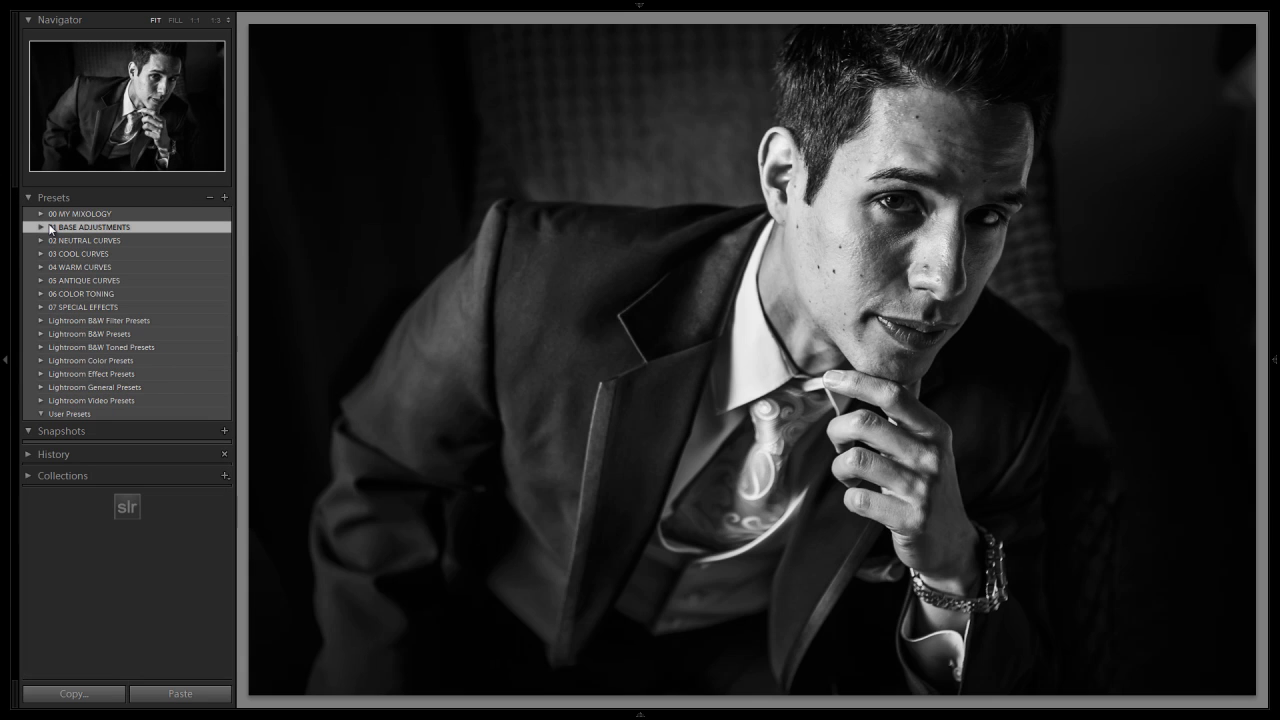
pyautogui.press('\\')
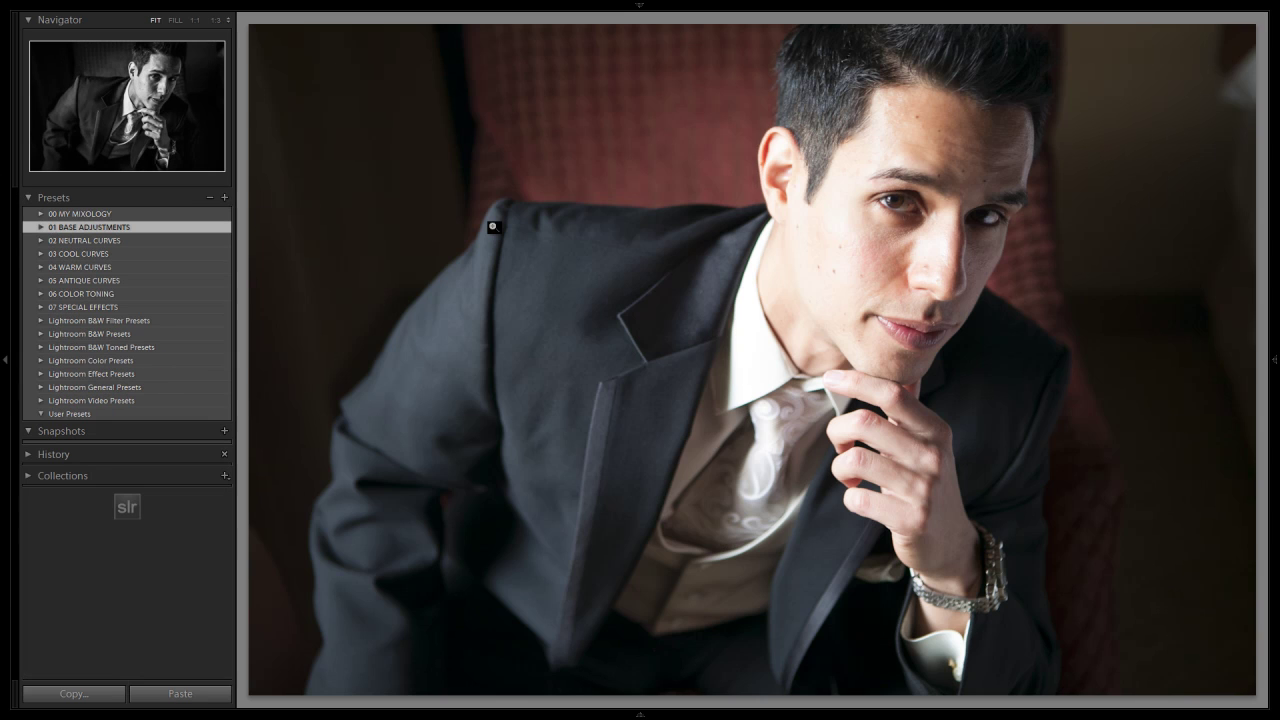
pyautogui.press('\\')
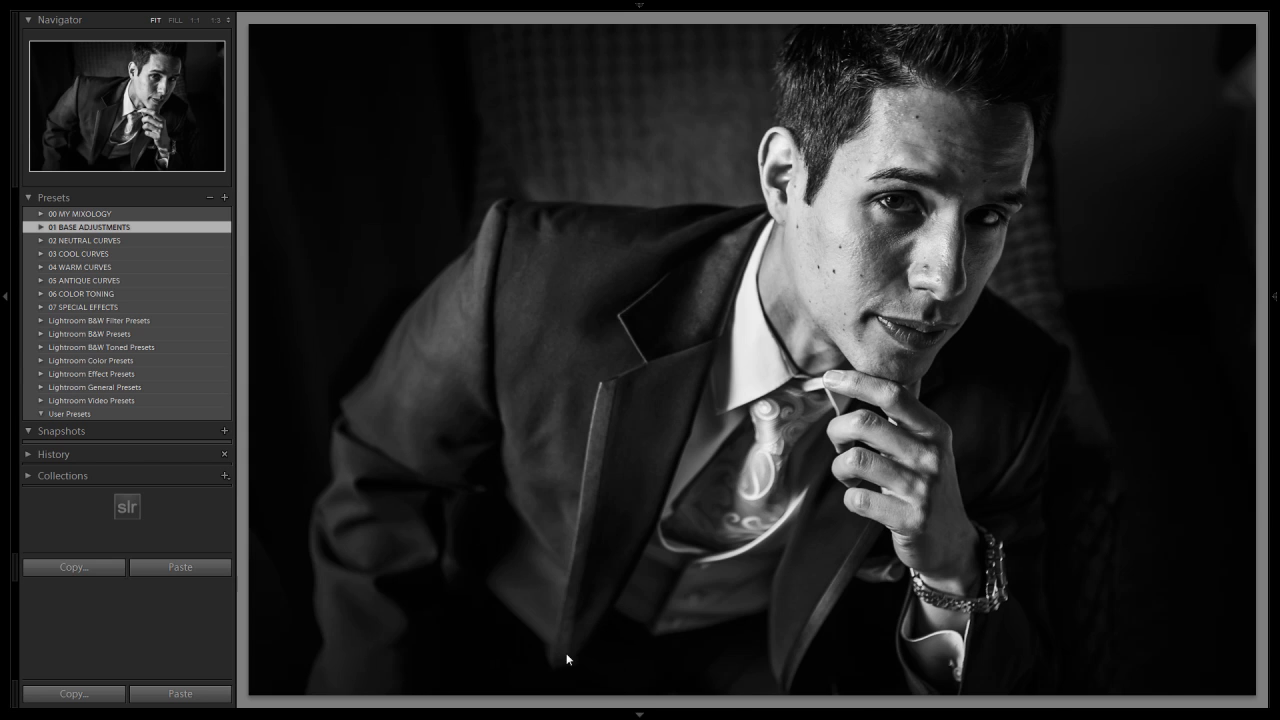
# Open the colour bride-with-rosary photo (ca-westlake-village-inn-wedding-photography-0179.cr2) from the filmstrip
pyautogui.moveTo(565, 712)
pyautogui.scroll(4, 555, 650)
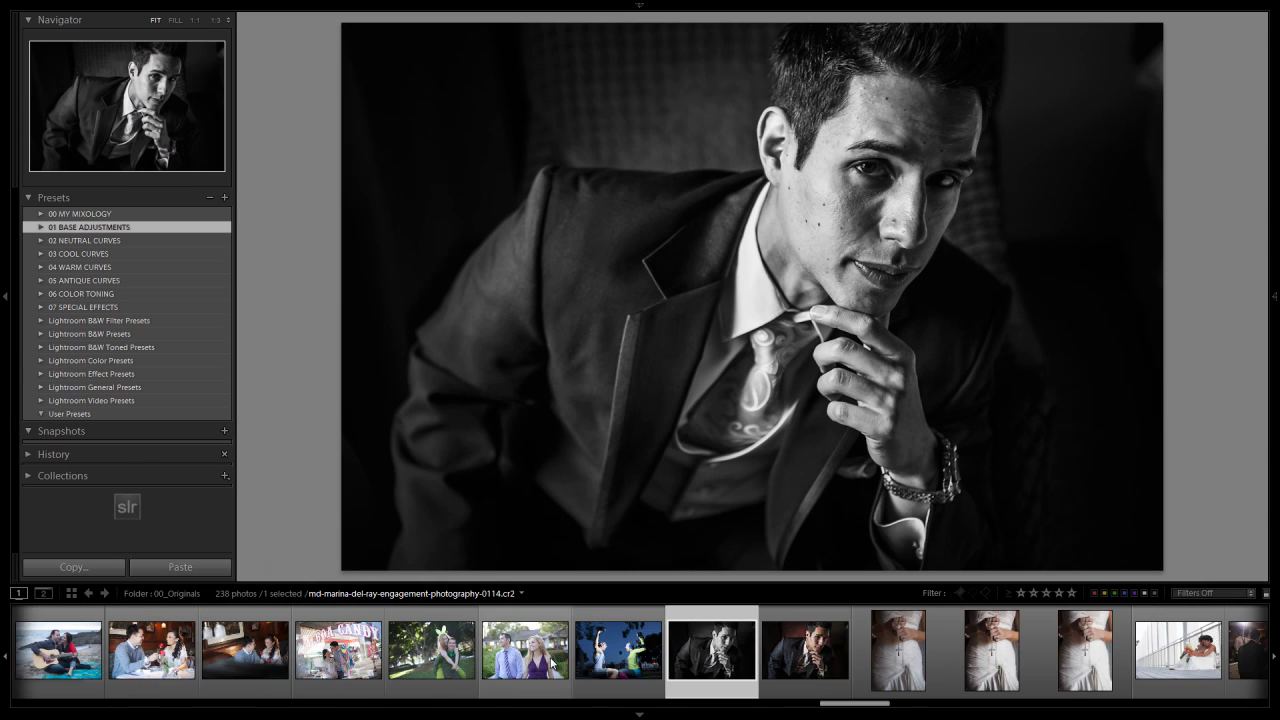
pyautogui.scroll(-4, 552, 662)
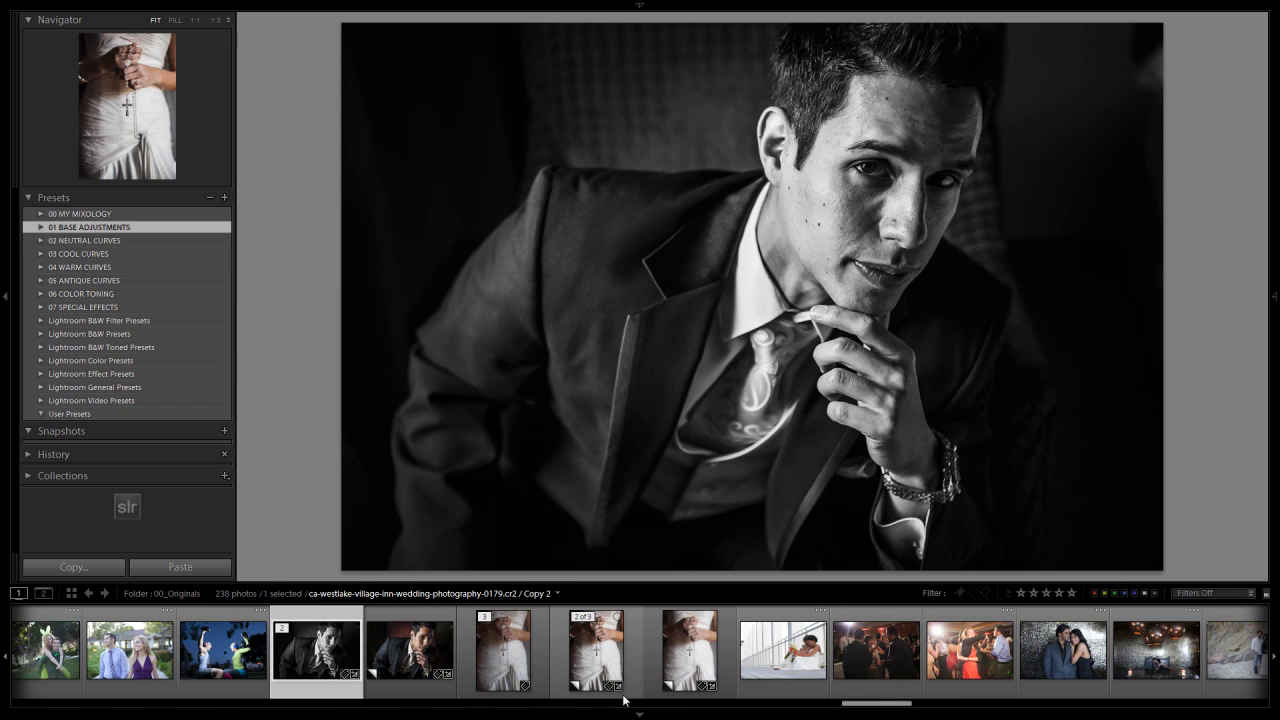
pyautogui.click(496, 662)
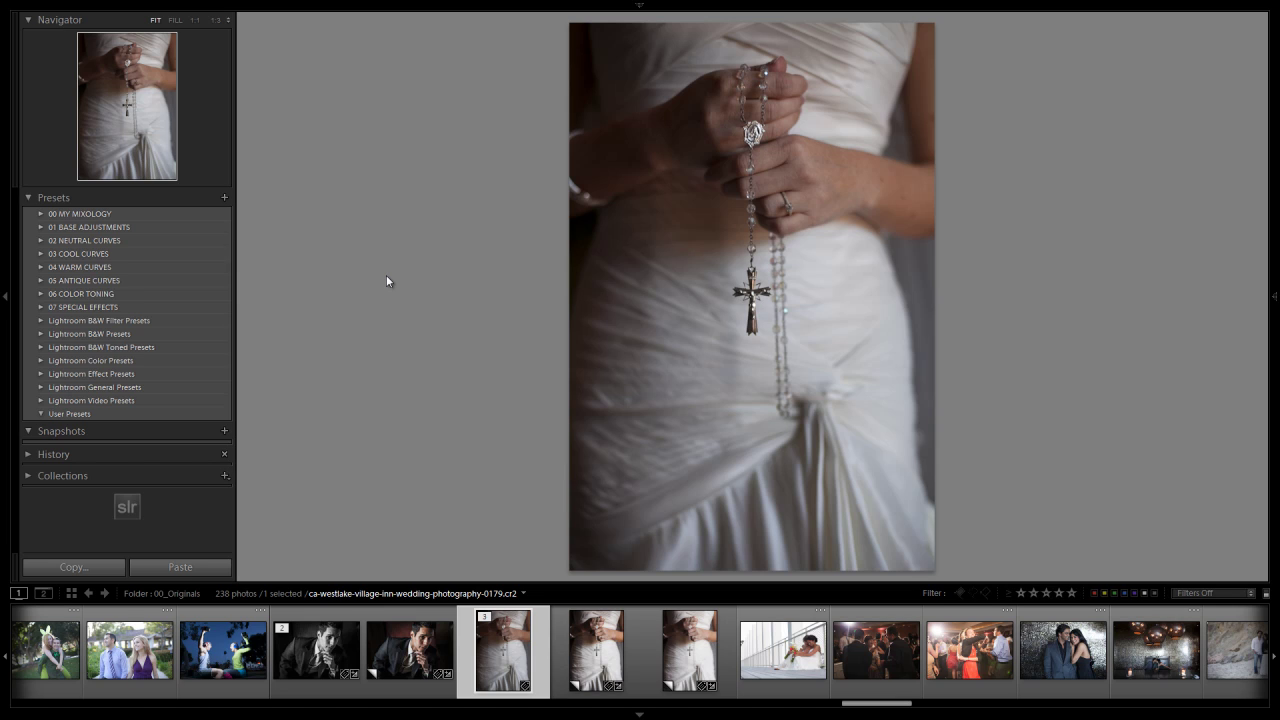
# Apply 28 HDR B&W Grunge and 06 Lighten +1 to the rosary photo
pyautogui.click(40, 213)
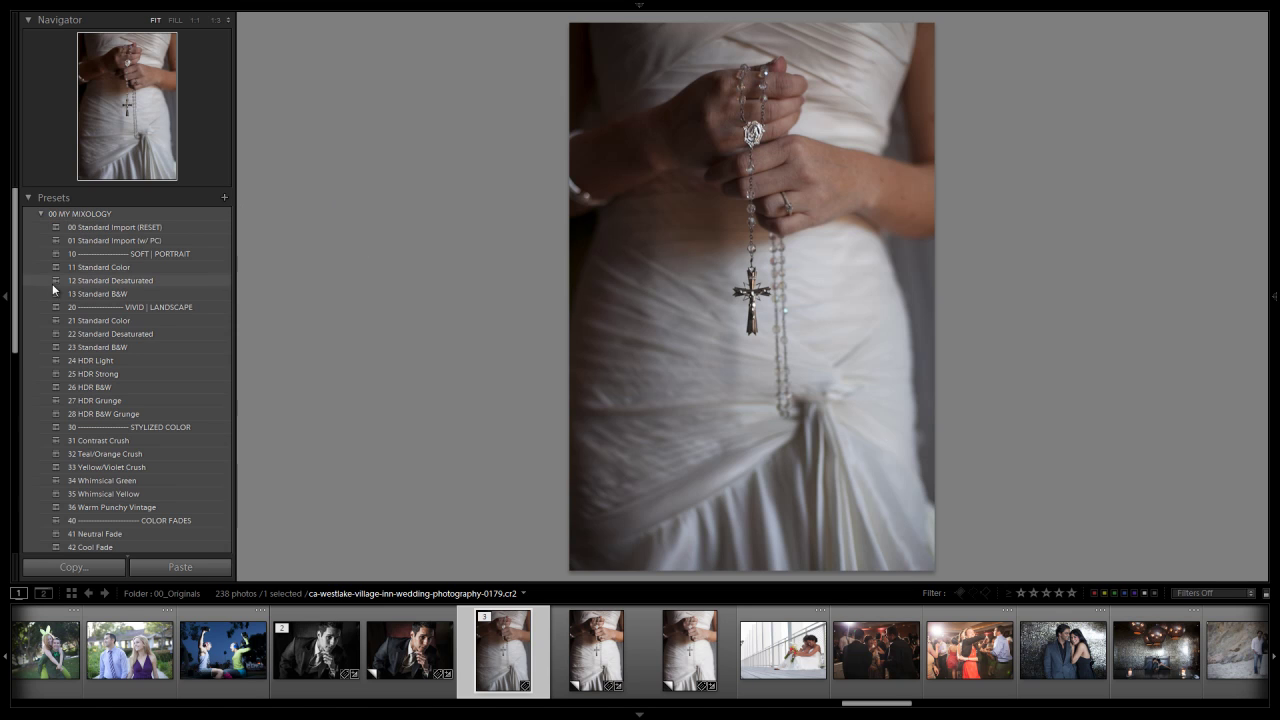
pyautogui.click(100, 414)
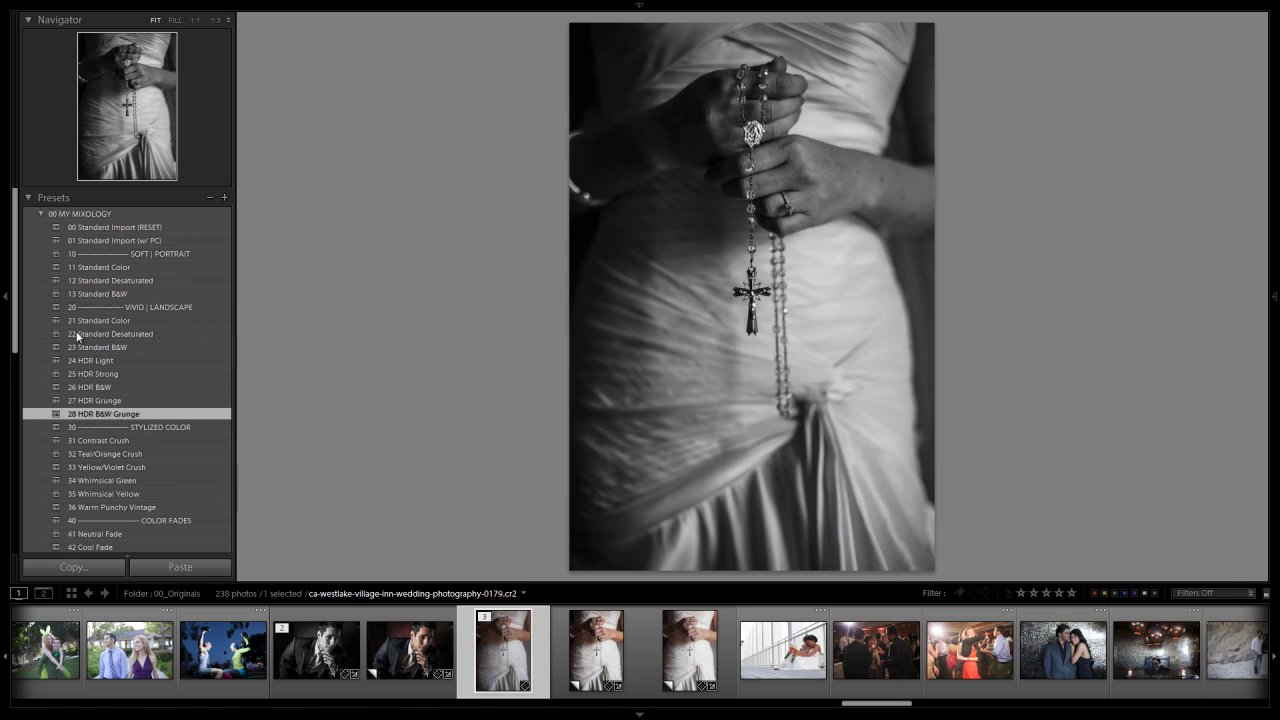
pyautogui.click(41, 214)
pyautogui.click(42, 228)
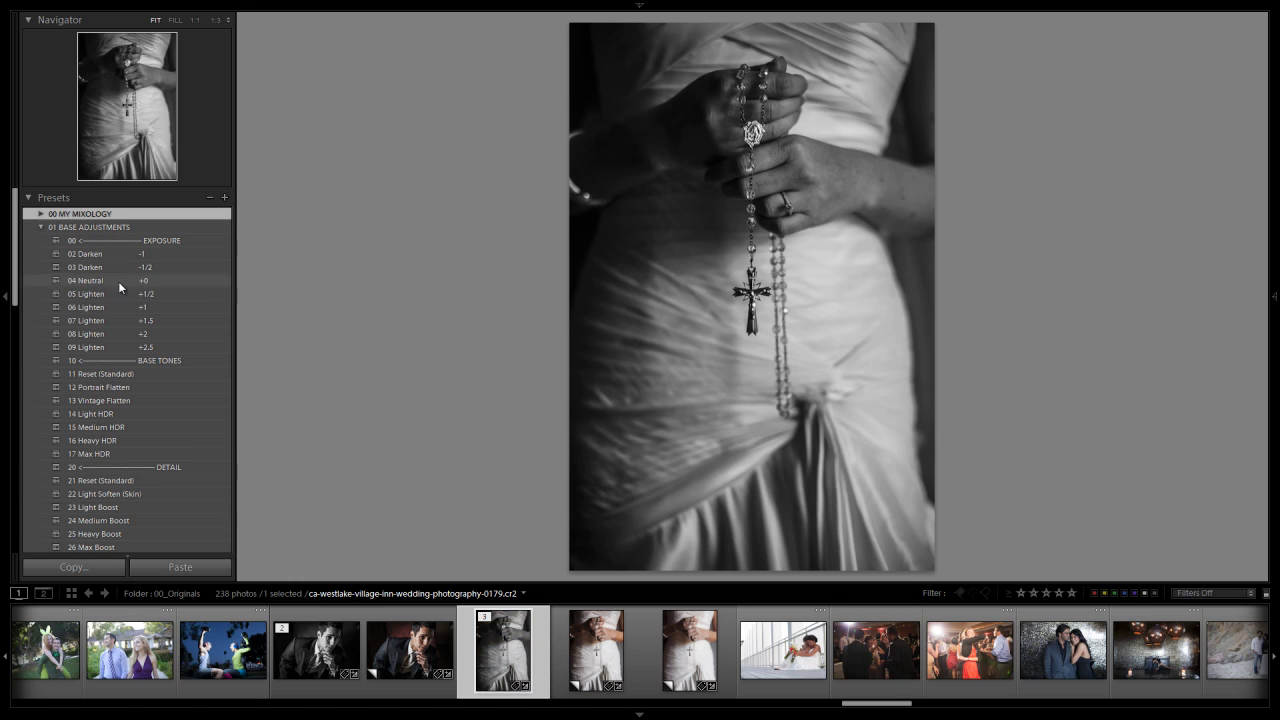
pyautogui.click(123, 307)
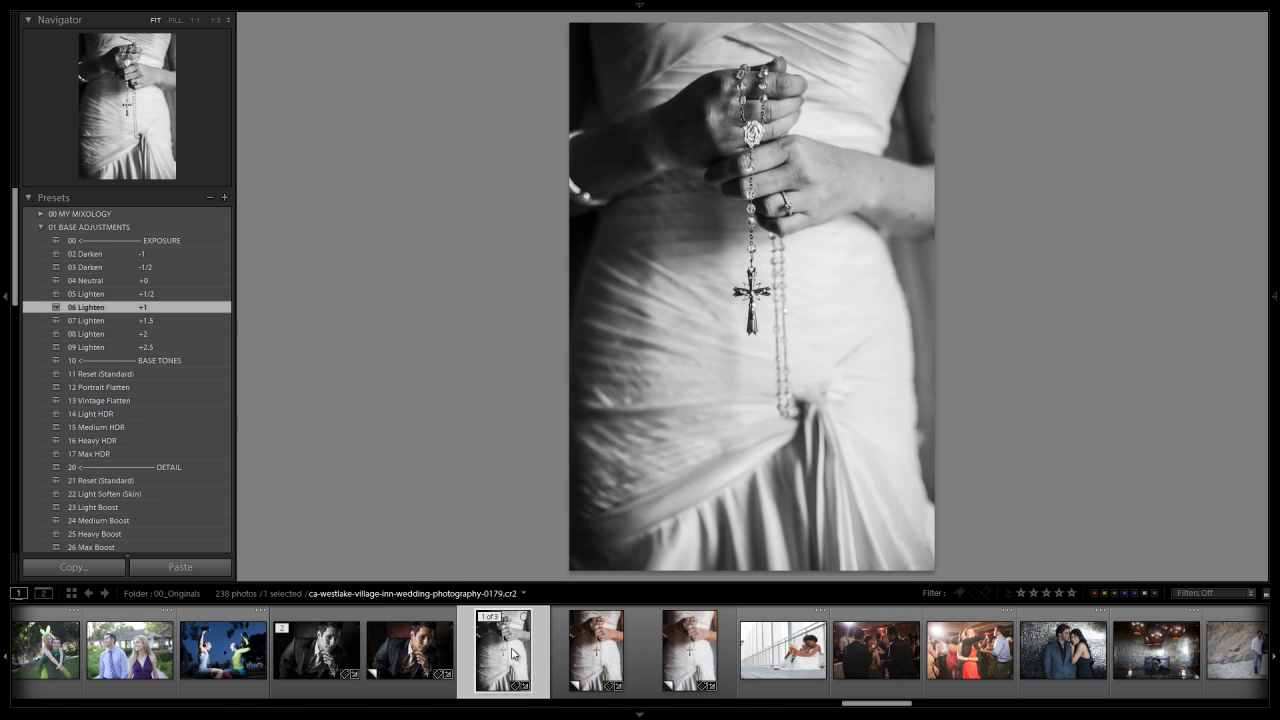
# Make a virtual copy with 13 Standard B&W and 06 Lighten +1, selecting the original too
pyautogui.hotkey('ctrl', "'")
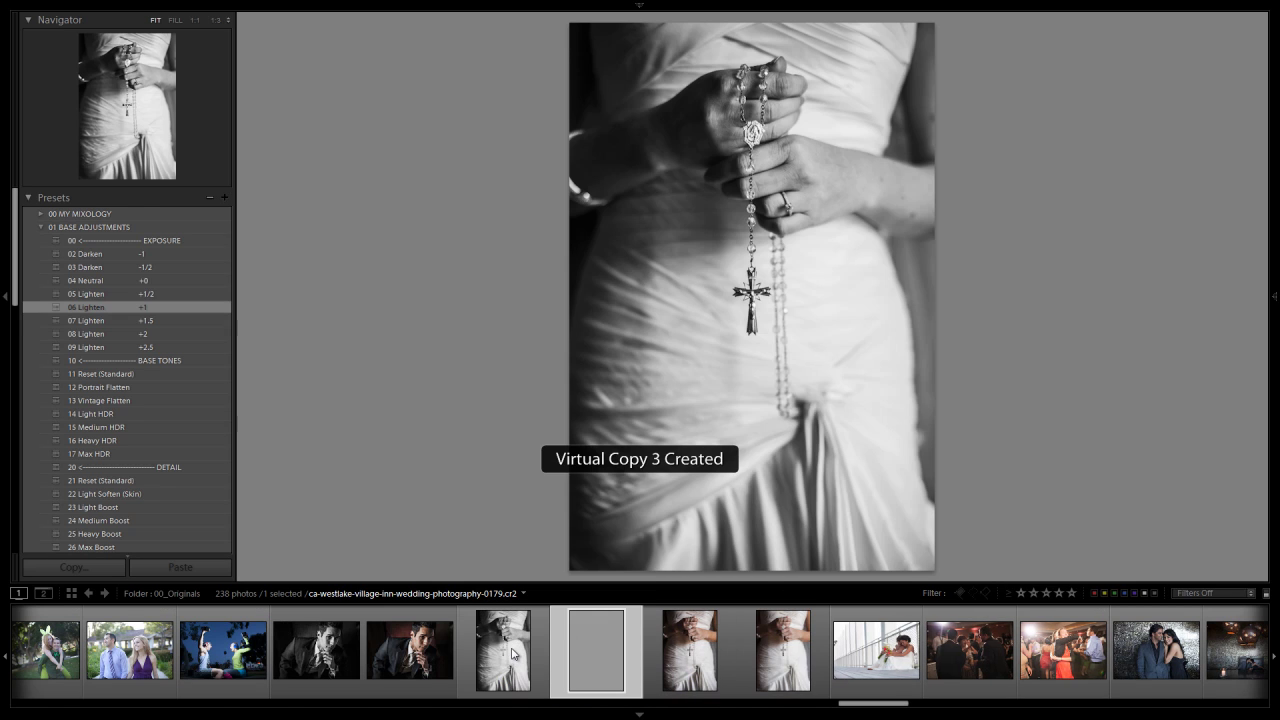
pyautogui.click(41, 226)
pyautogui.click(40, 214)
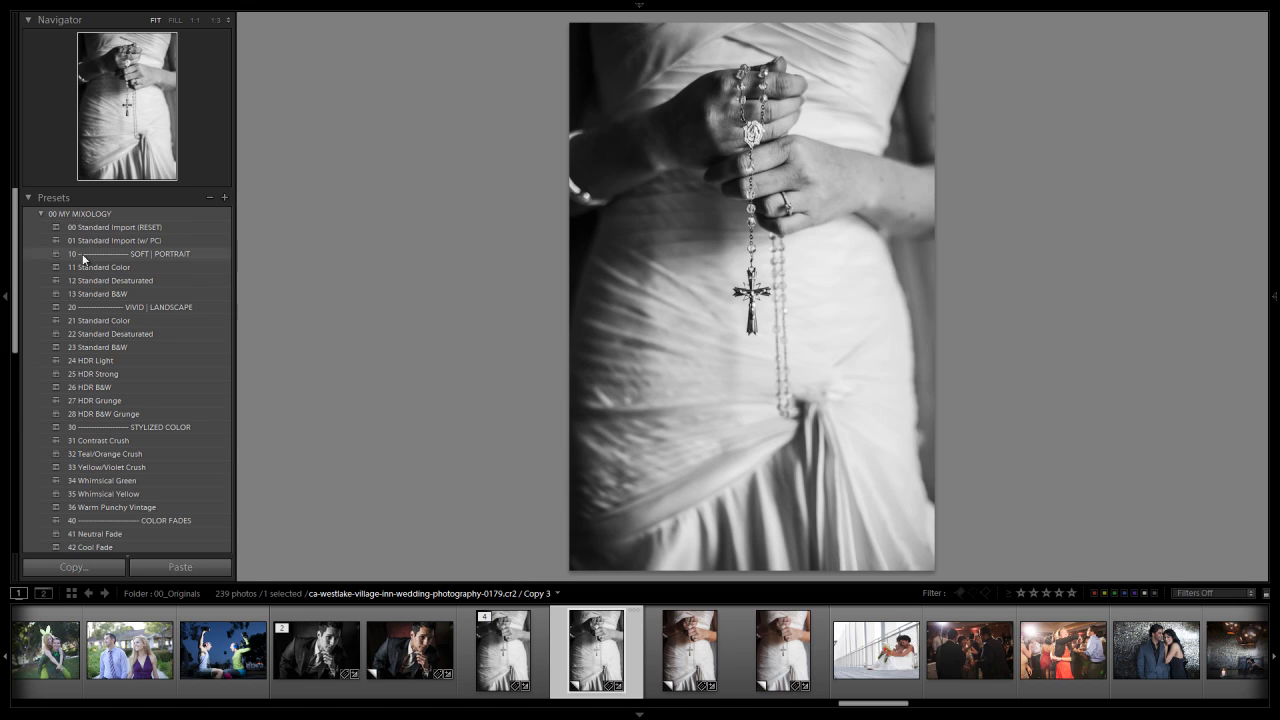
pyautogui.click(108, 295)
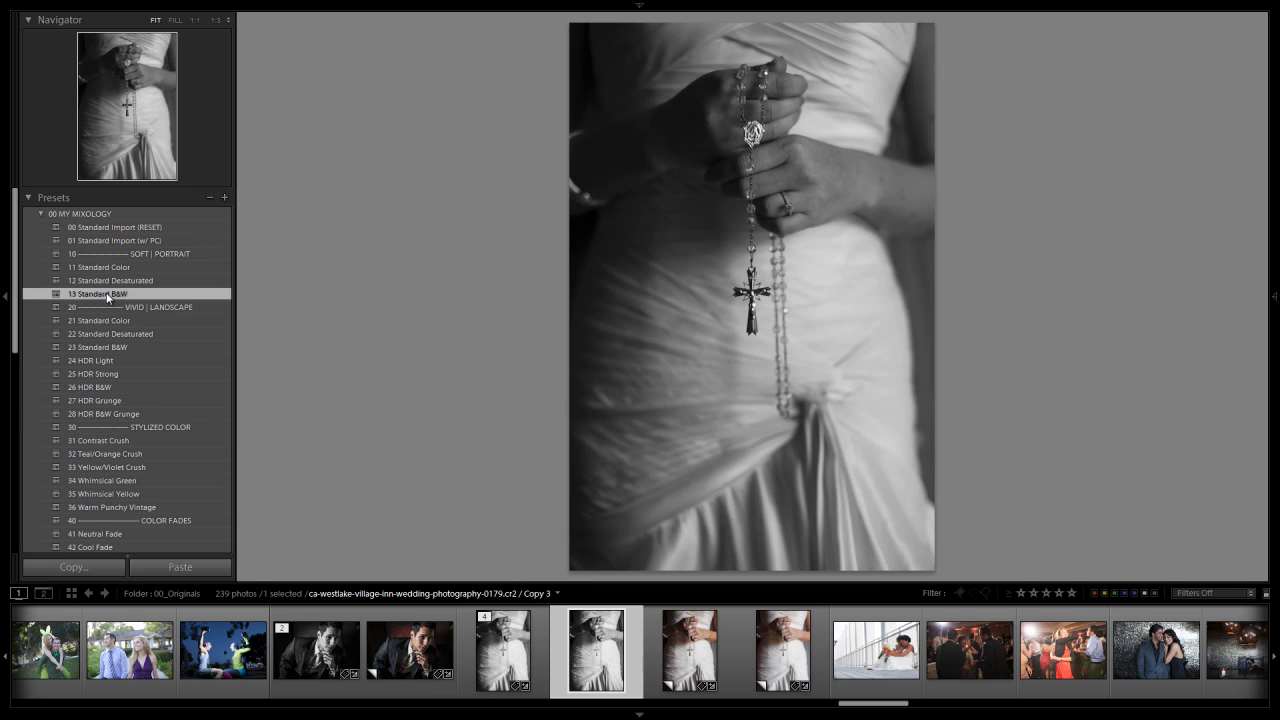
pyautogui.click(42, 213)
pyautogui.click(41, 227)
pyautogui.click(109, 306)
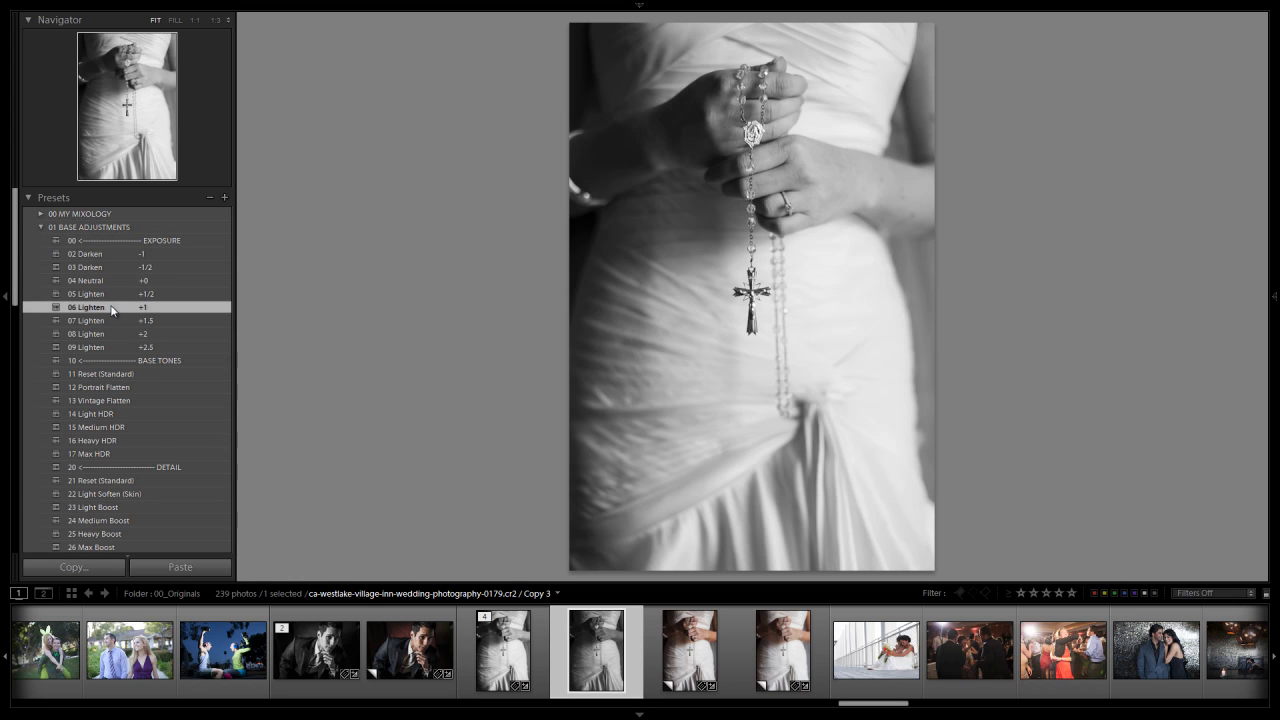
pyautogui.keyDown('ctrl'); pyautogui.click(510, 662); pyautogui.keyUp('ctrl')
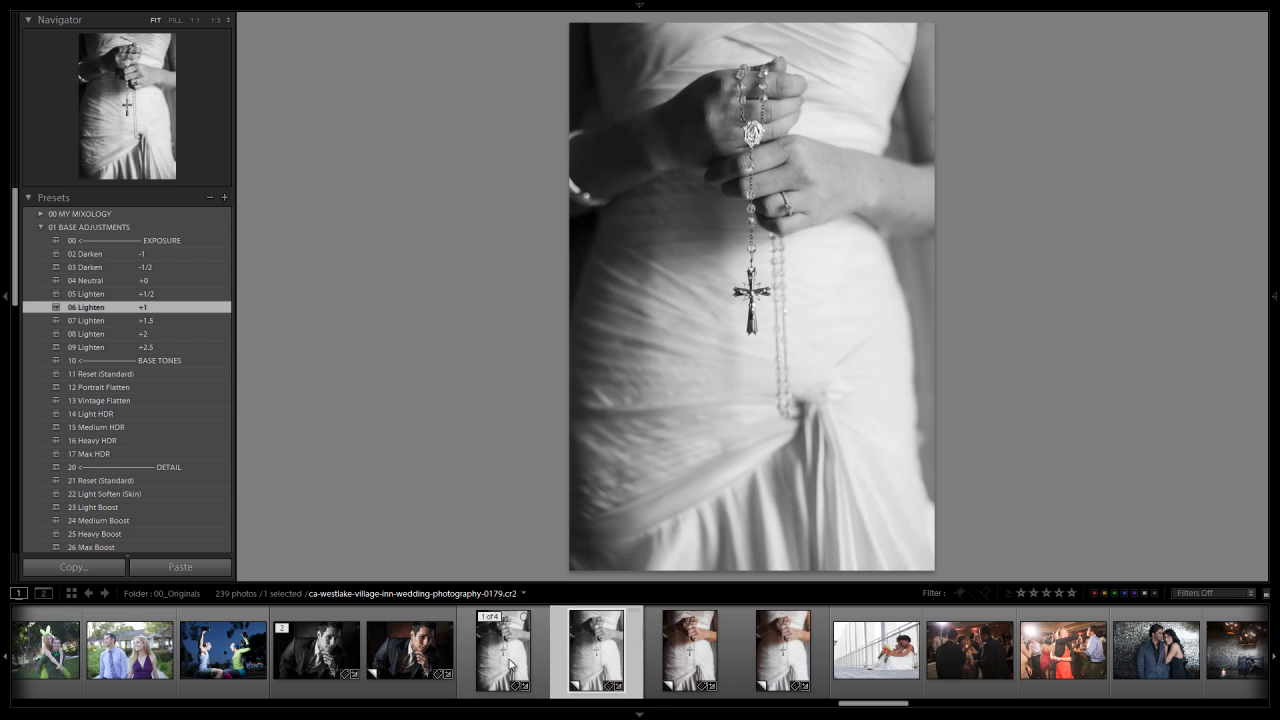
# View the grunge and standard B&W rosary versions side by side in Compare view
pyautogui.press('c')
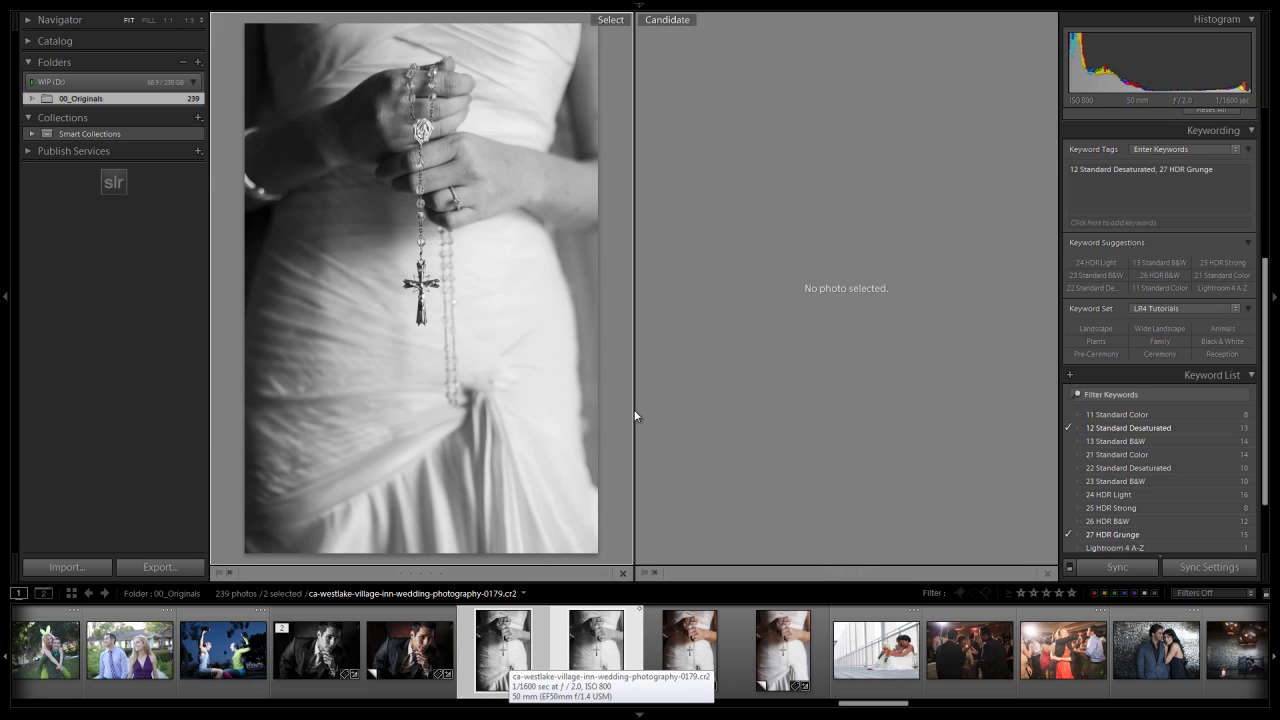
pyautogui.press('Tab')
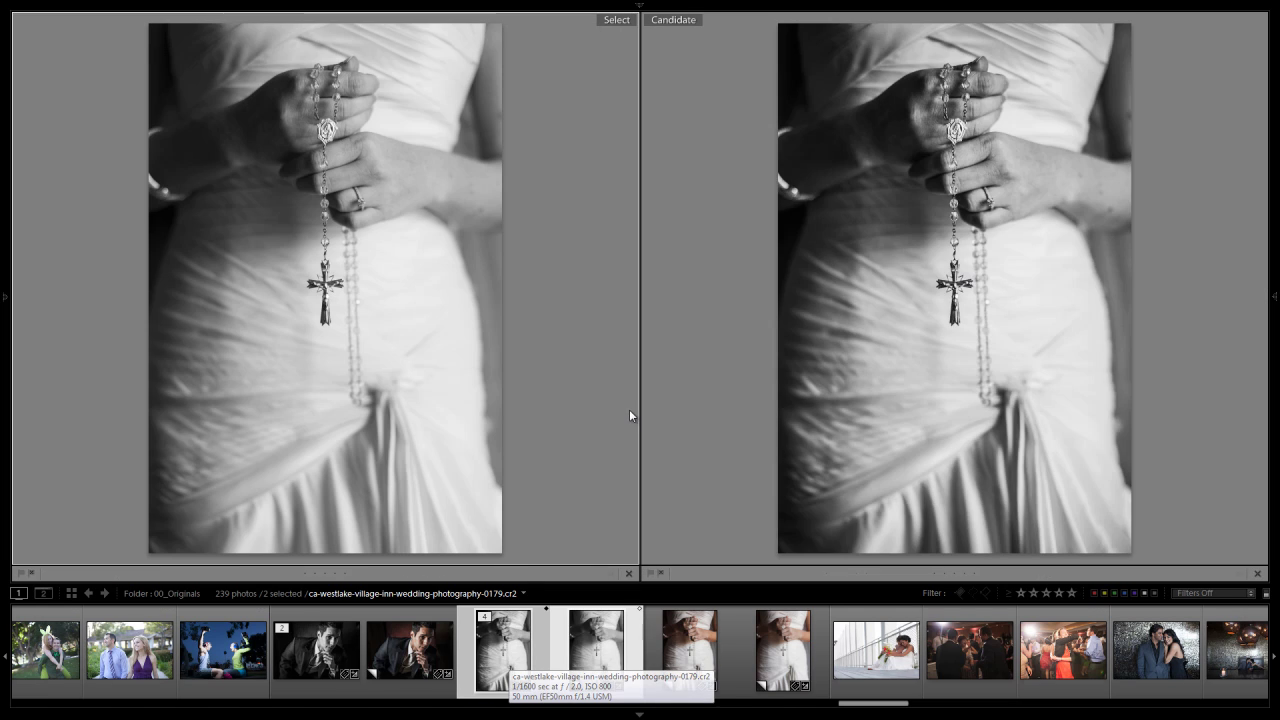
pyautogui.click(967, 219)
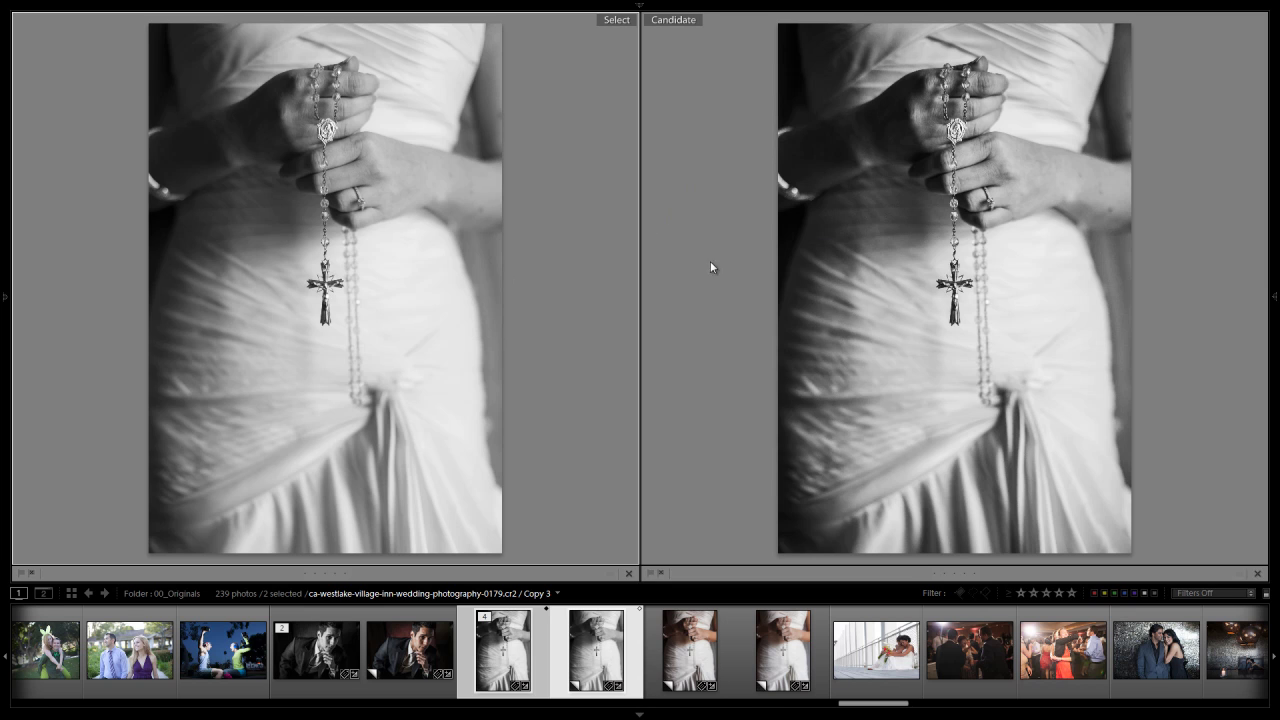
pyautogui.click(843, 714)
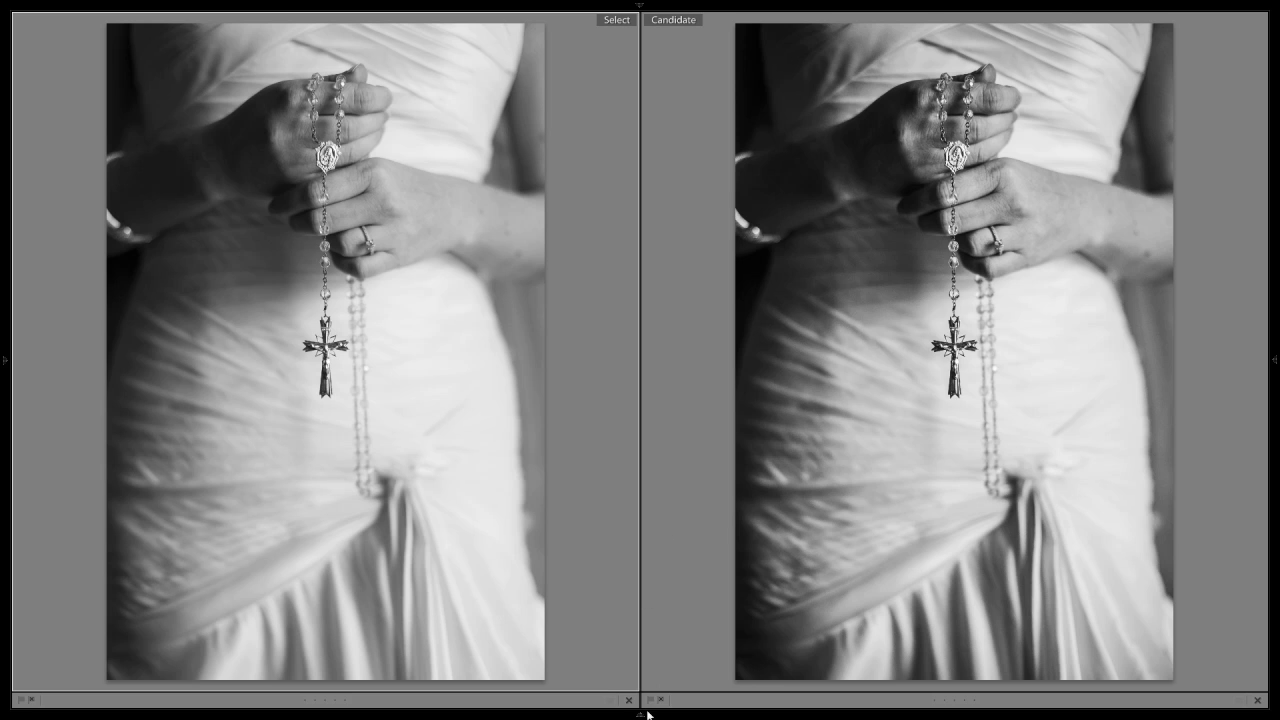
pyautogui.click(642, 710)
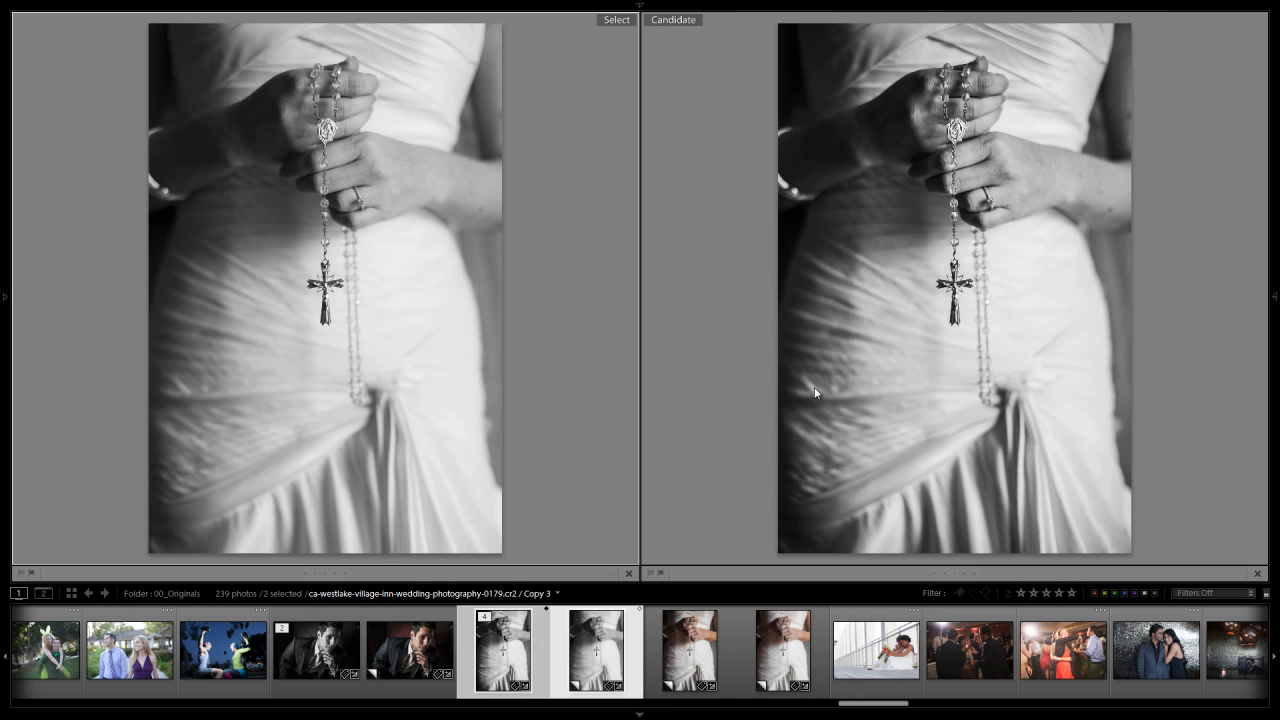
pyautogui.click(882, 657)
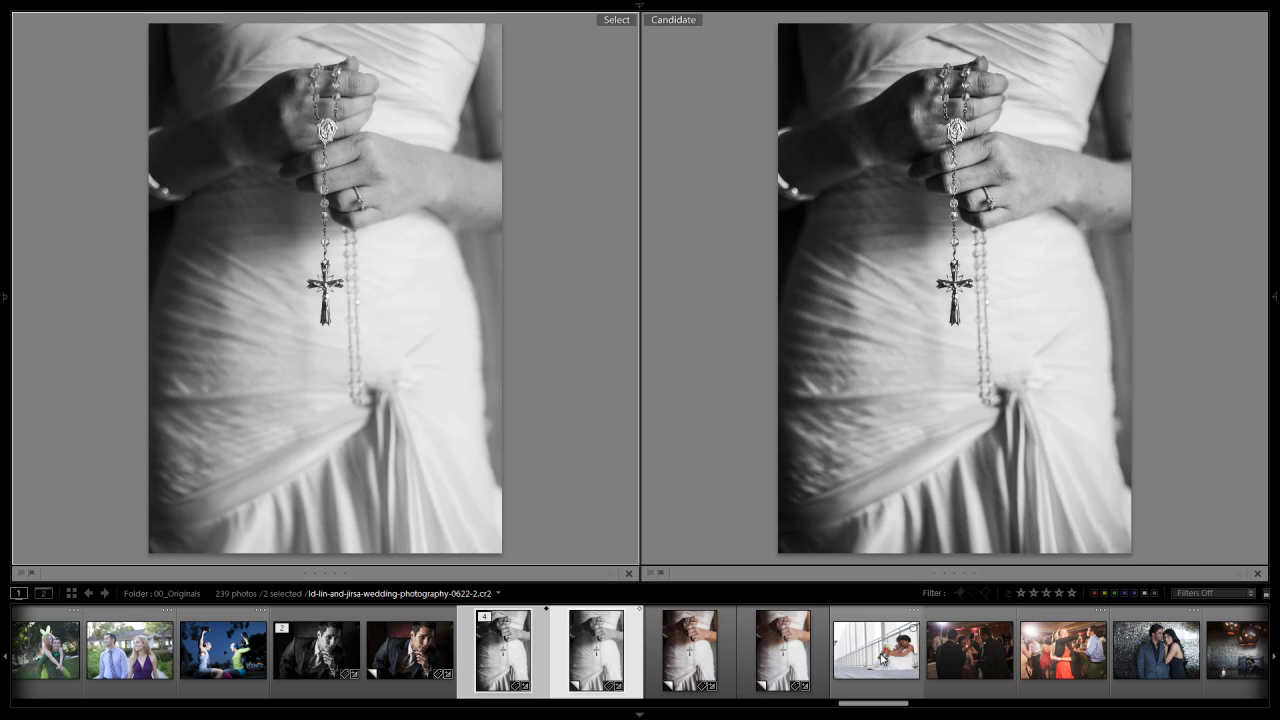
# Scroll through the filmstrip to find the jonas-camrin-wedding cigar photos
pyautogui.scroll(-5, 882, 657)
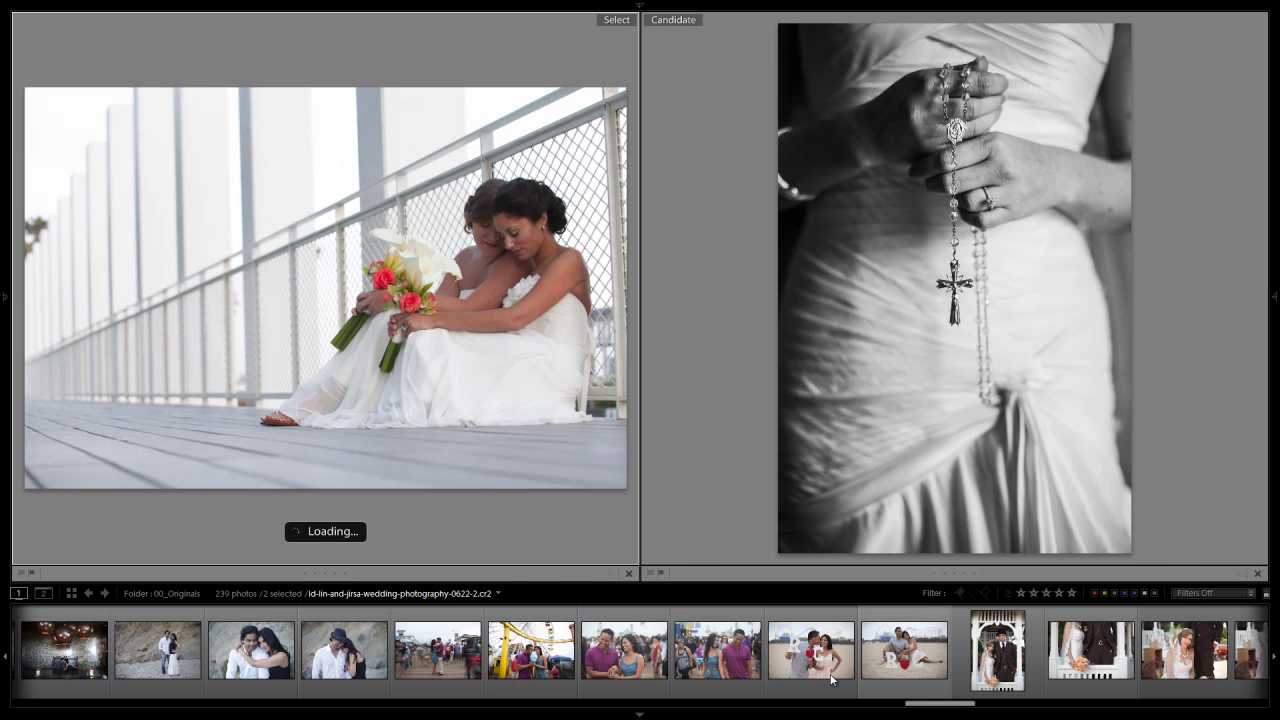
pyautogui.scroll(5, 830, 670)
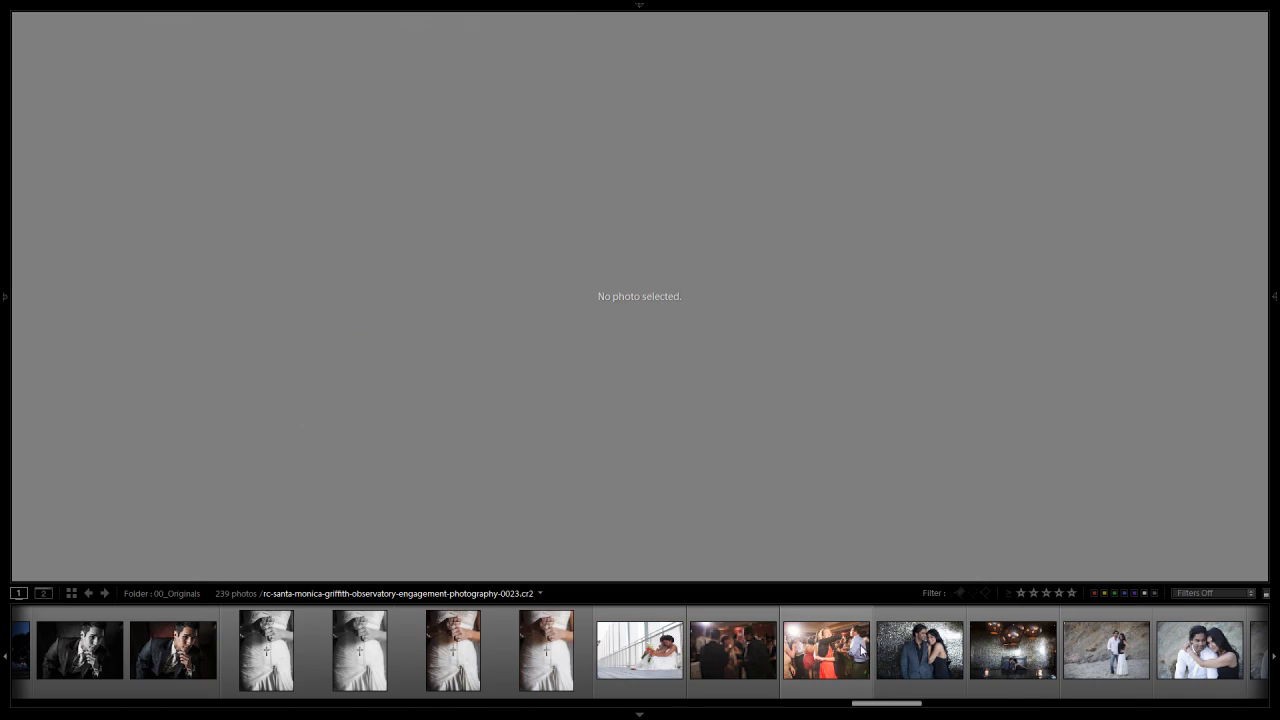
pyautogui.scroll(-6, 842, 657)
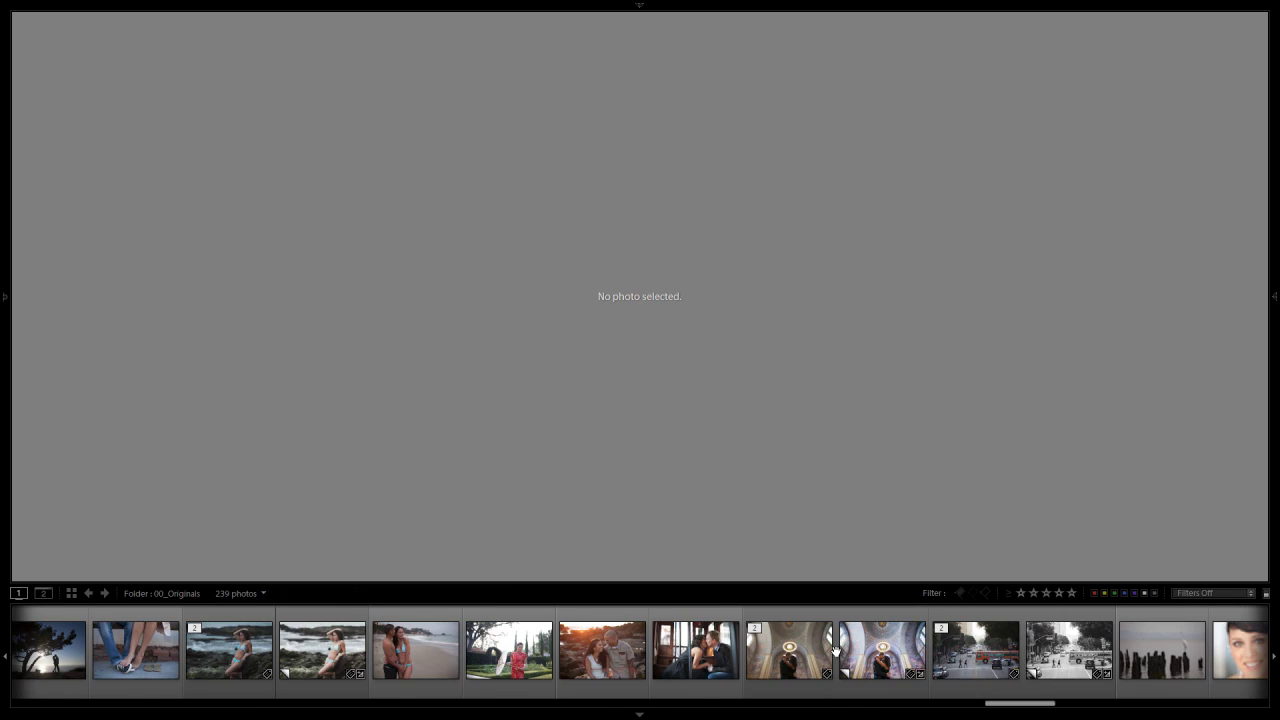
pyautogui.scroll(-4, 838, 657)
pyautogui.scroll(-2, 838, 655)
pyautogui.scroll(8, 835, 655)
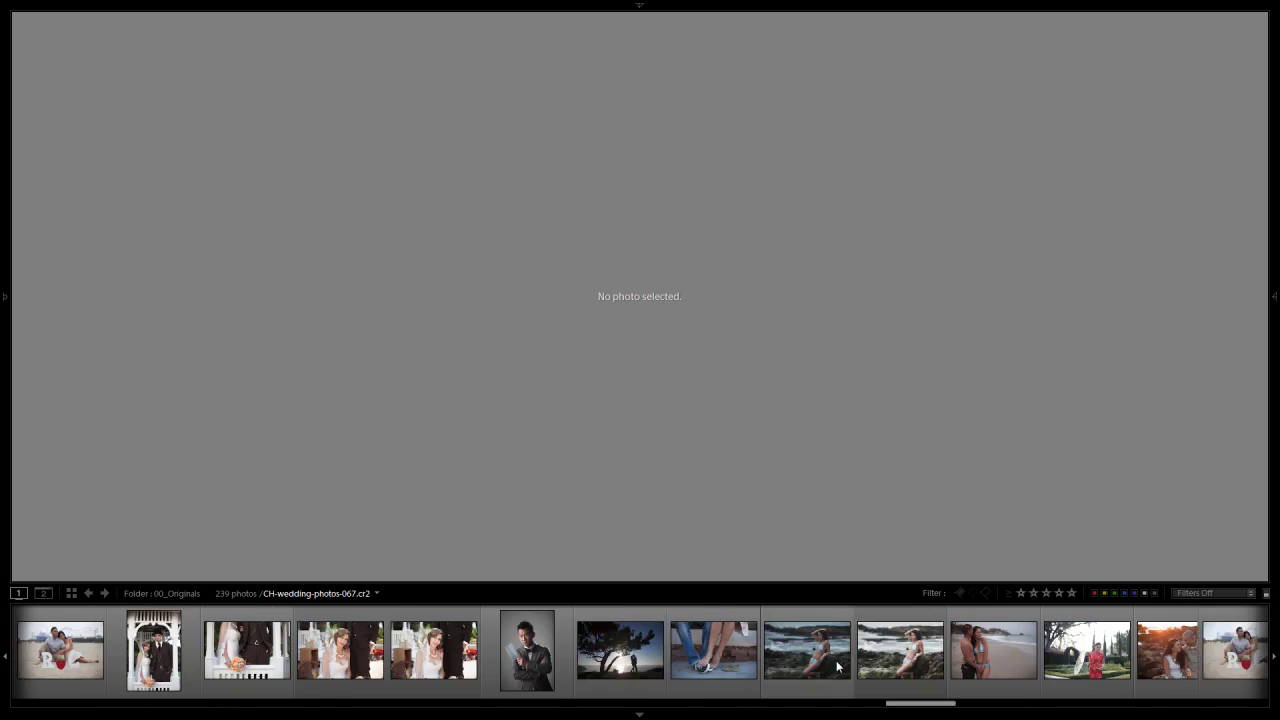
pyautogui.scroll(-8, 829, 672)
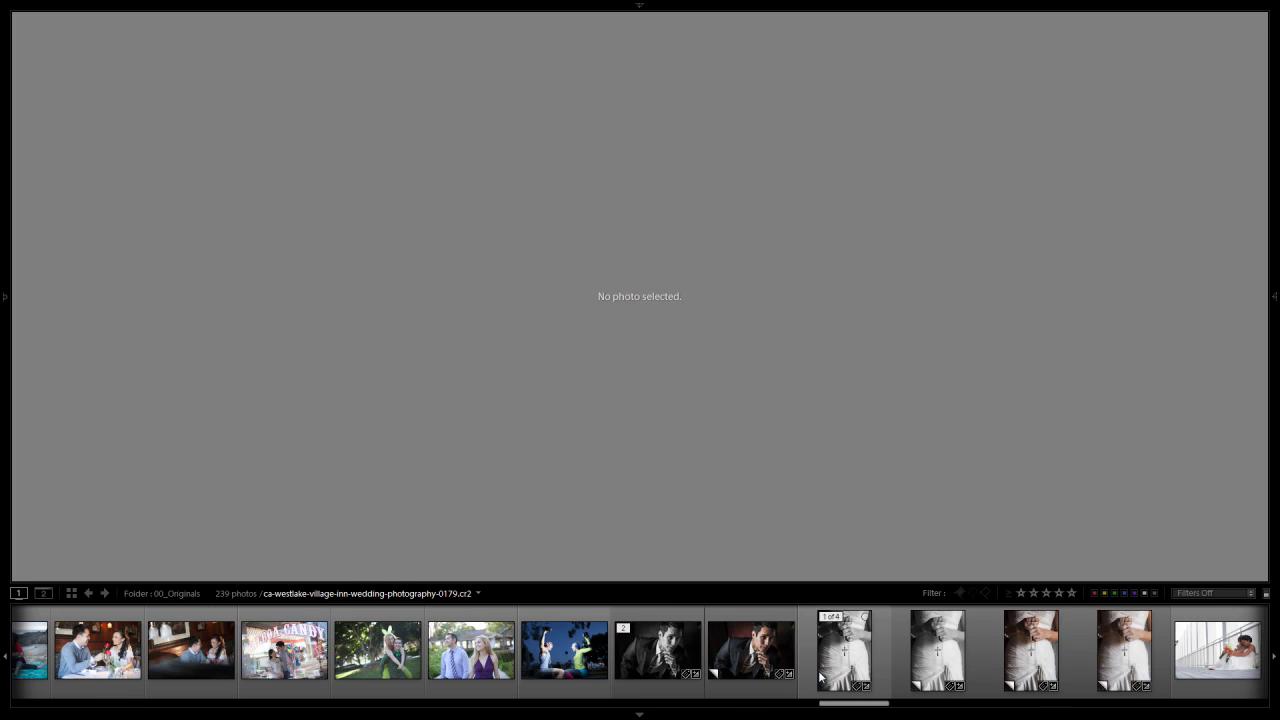
pyautogui.scroll(-4, 820, 677)
pyautogui.scroll(10, 820, 677)
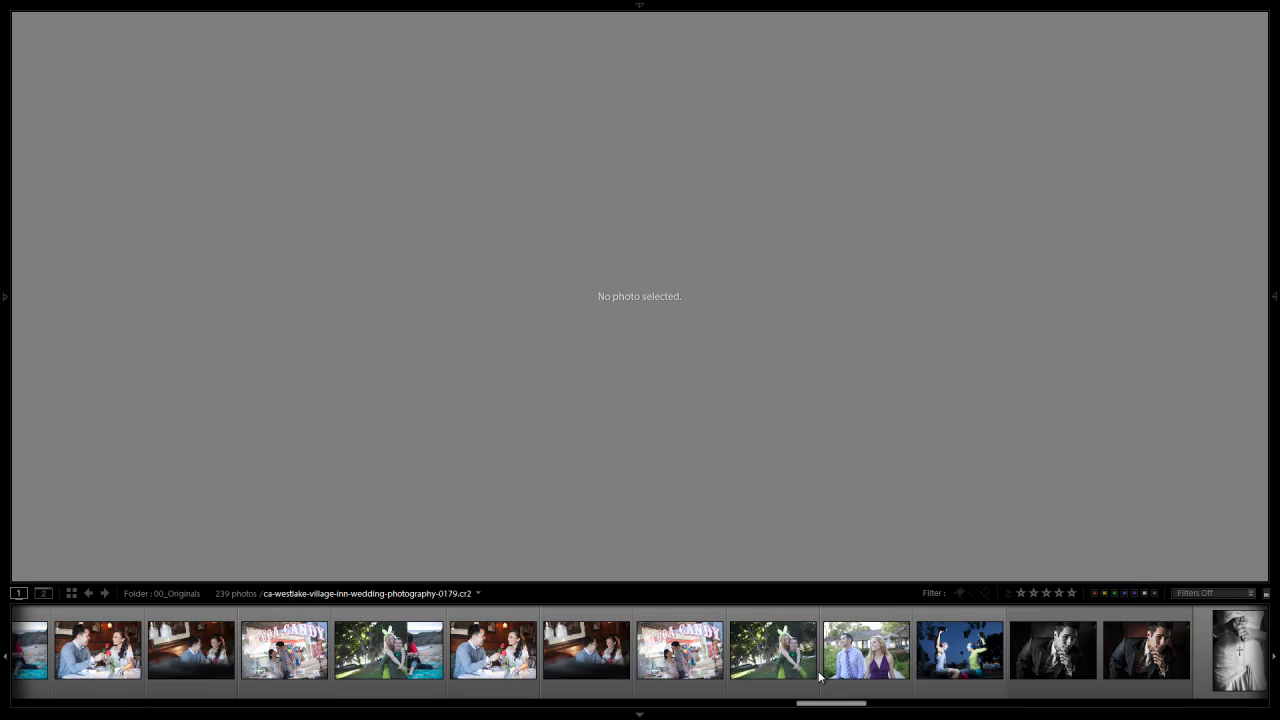
pyautogui.scroll(8, 819, 677)
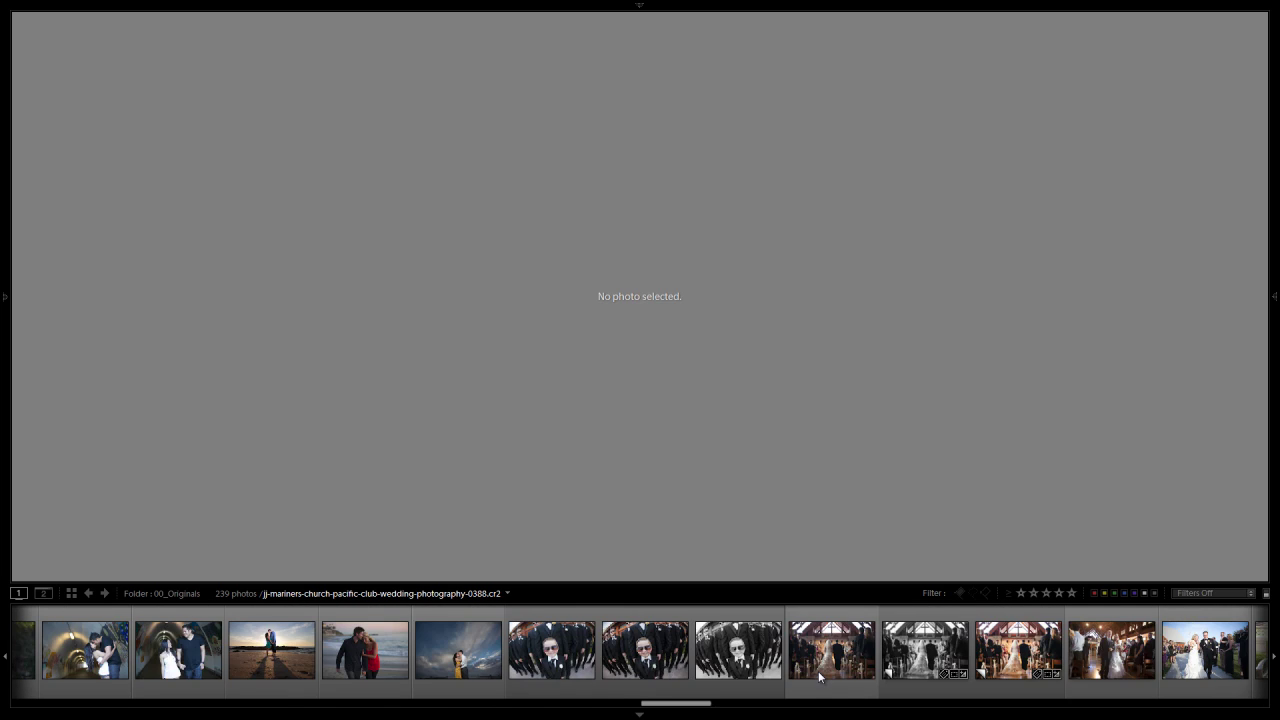
pyautogui.scroll(8, 818, 677)
pyautogui.scroll(4, 818, 675)
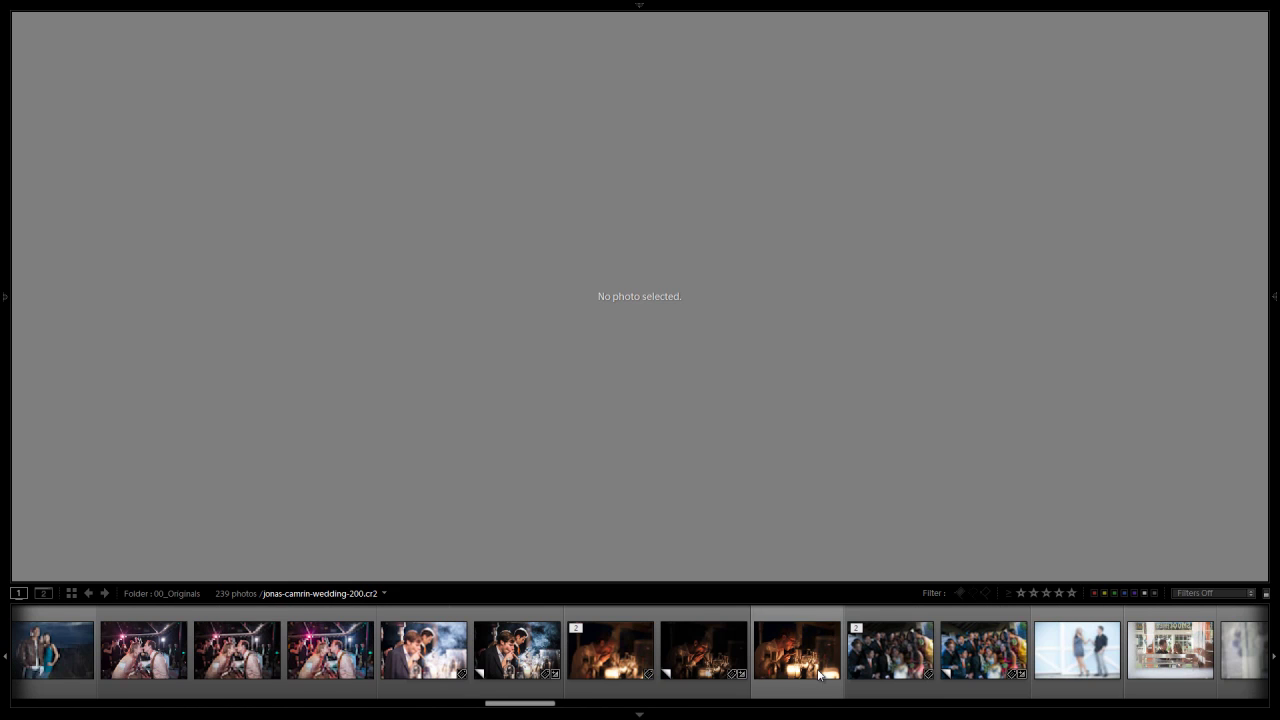
# Select the original colour cigar photo jonas-camrin-wedding-198.cr2 and open it in Develop
pyautogui.click(651, 668)
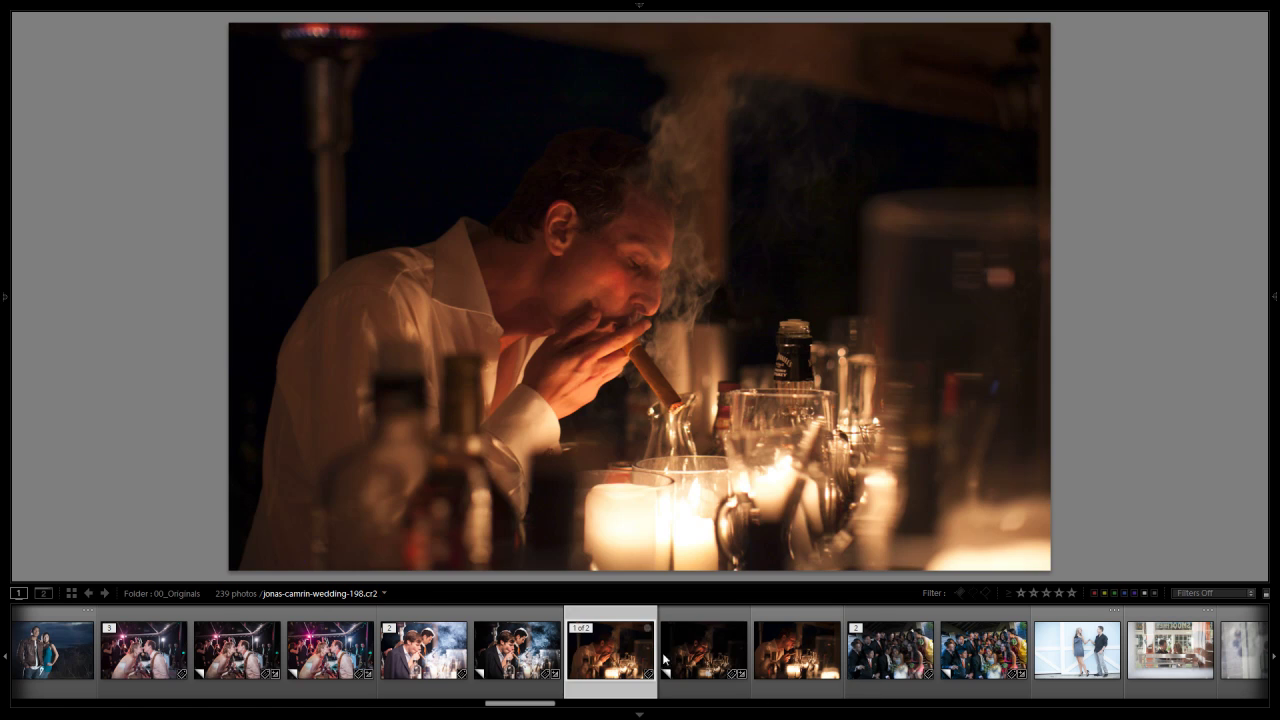
pyautogui.click(669, 675)
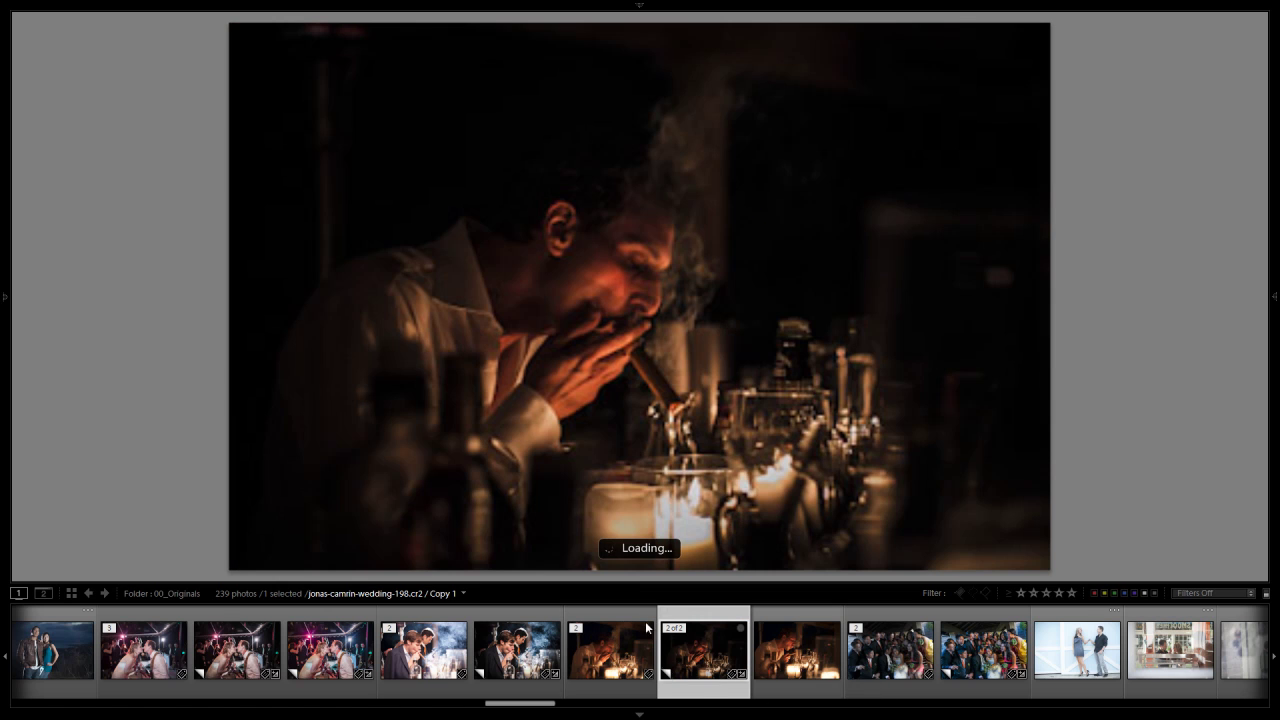
pyautogui.click(610, 657)
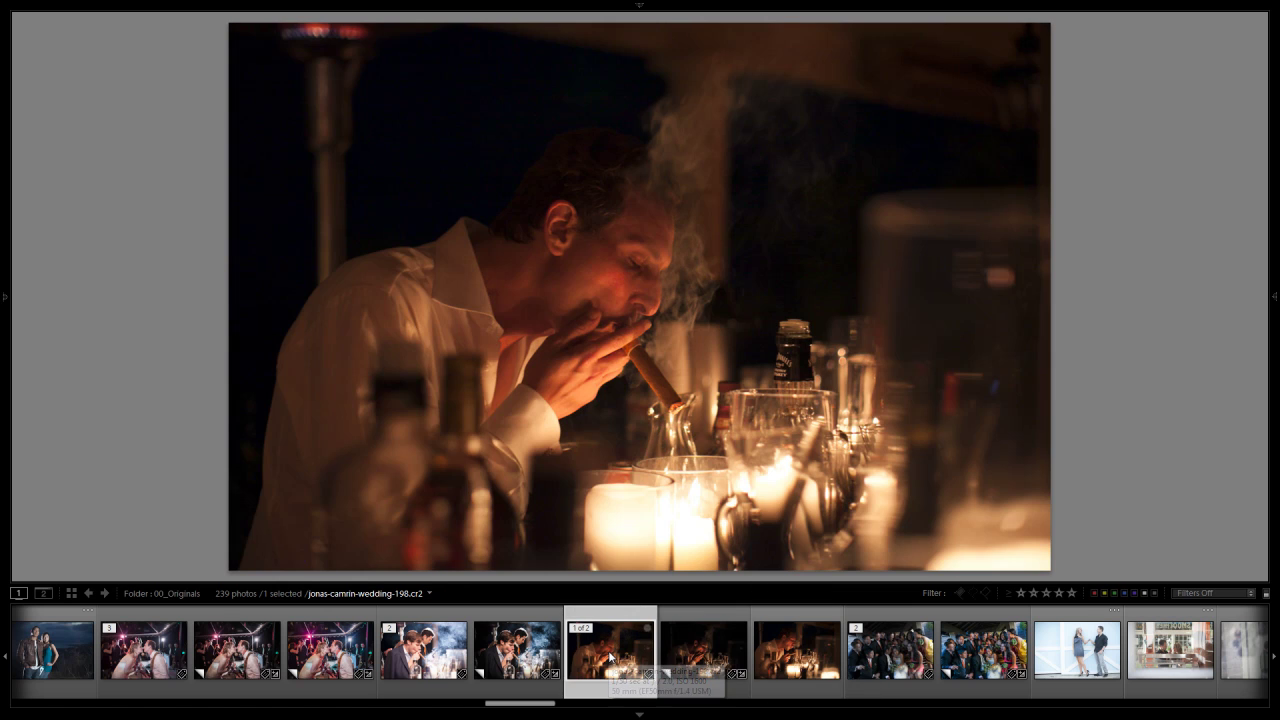
pyautogui.press('Tab')
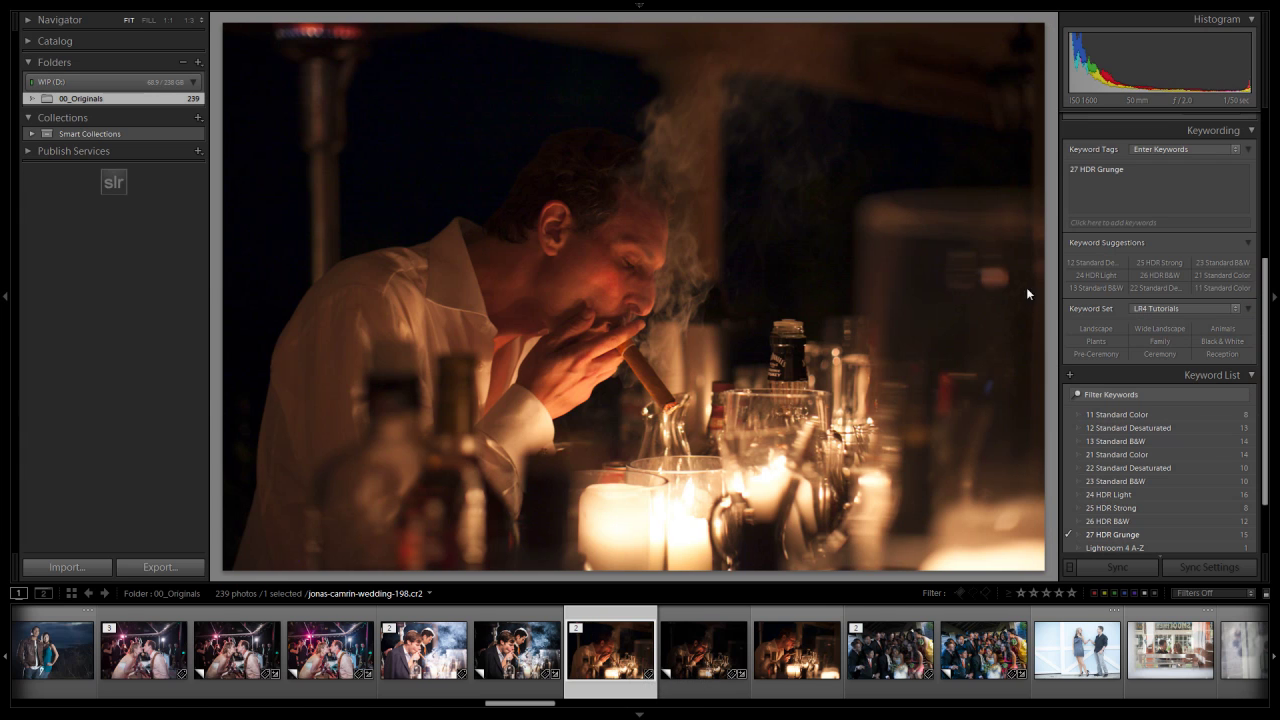
pyautogui.click(1275, 297)
pyautogui.press('d')
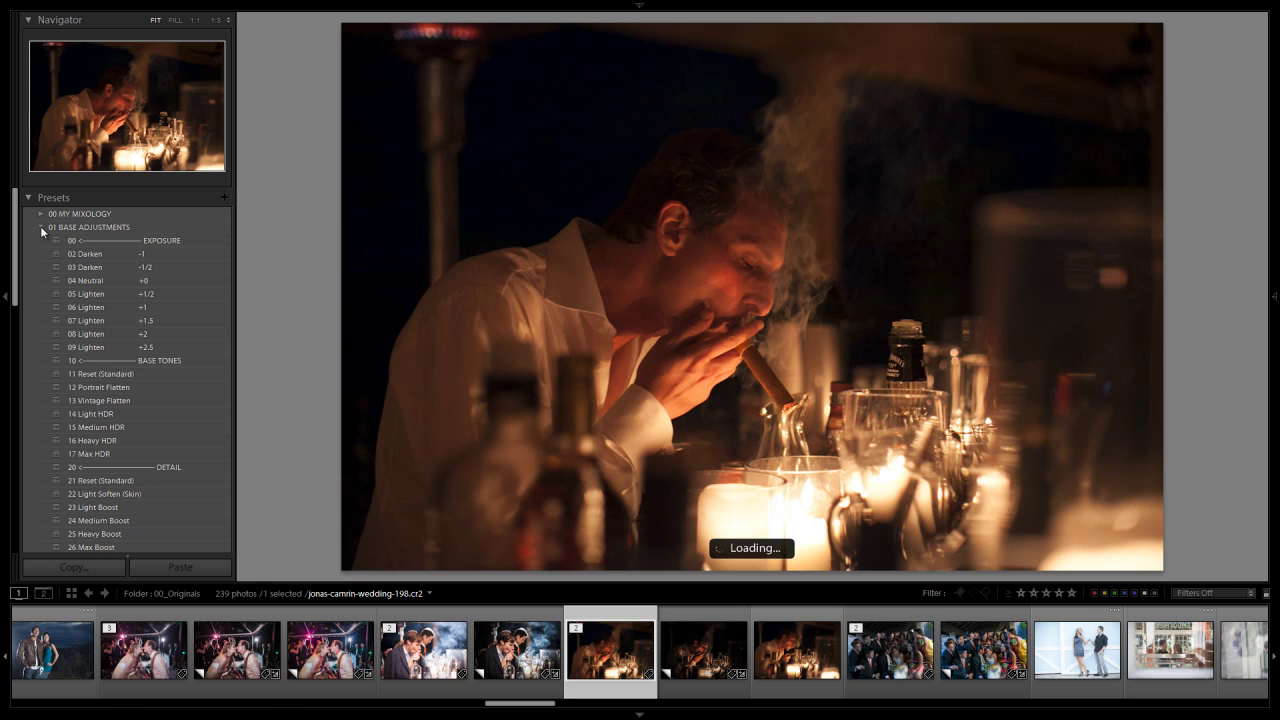
# Apply the 28 HDR B&W Grunge preset from 00 MY MIXOLOGY to the cigar photo
pyautogui.click(40, 227)
pyautogui.click(40, 213)
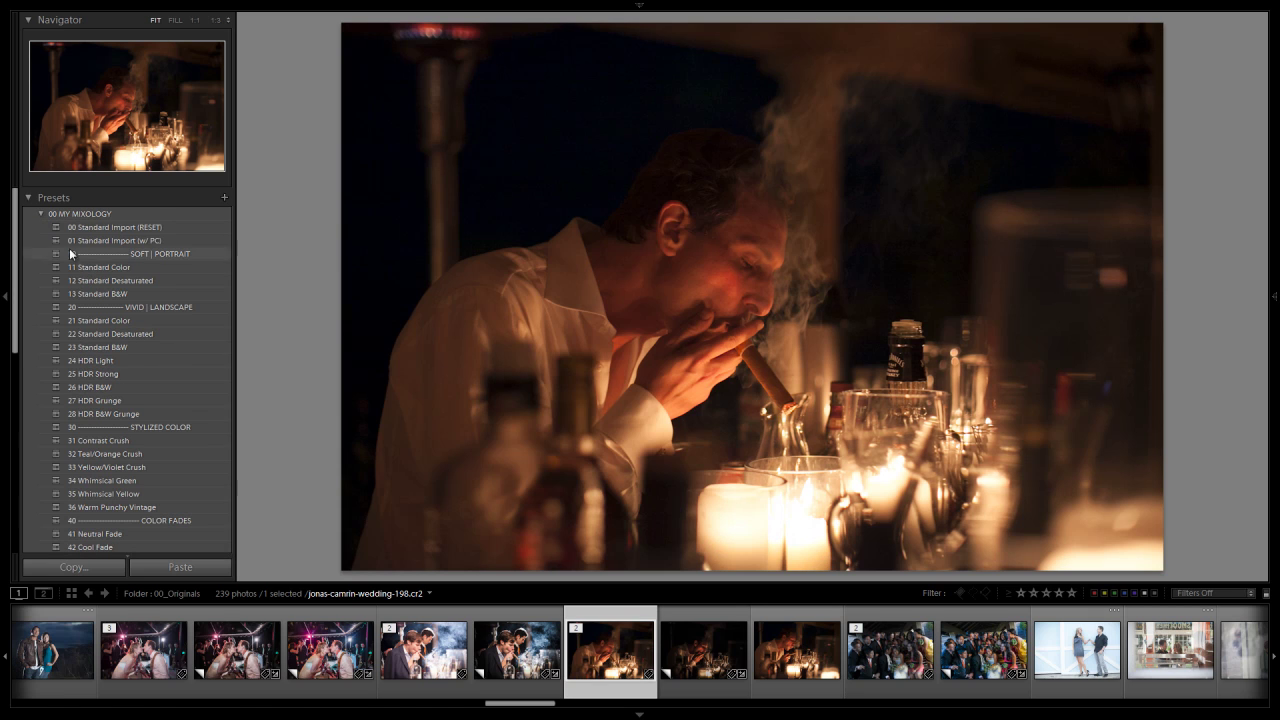
pyautogui.click(150, 414)
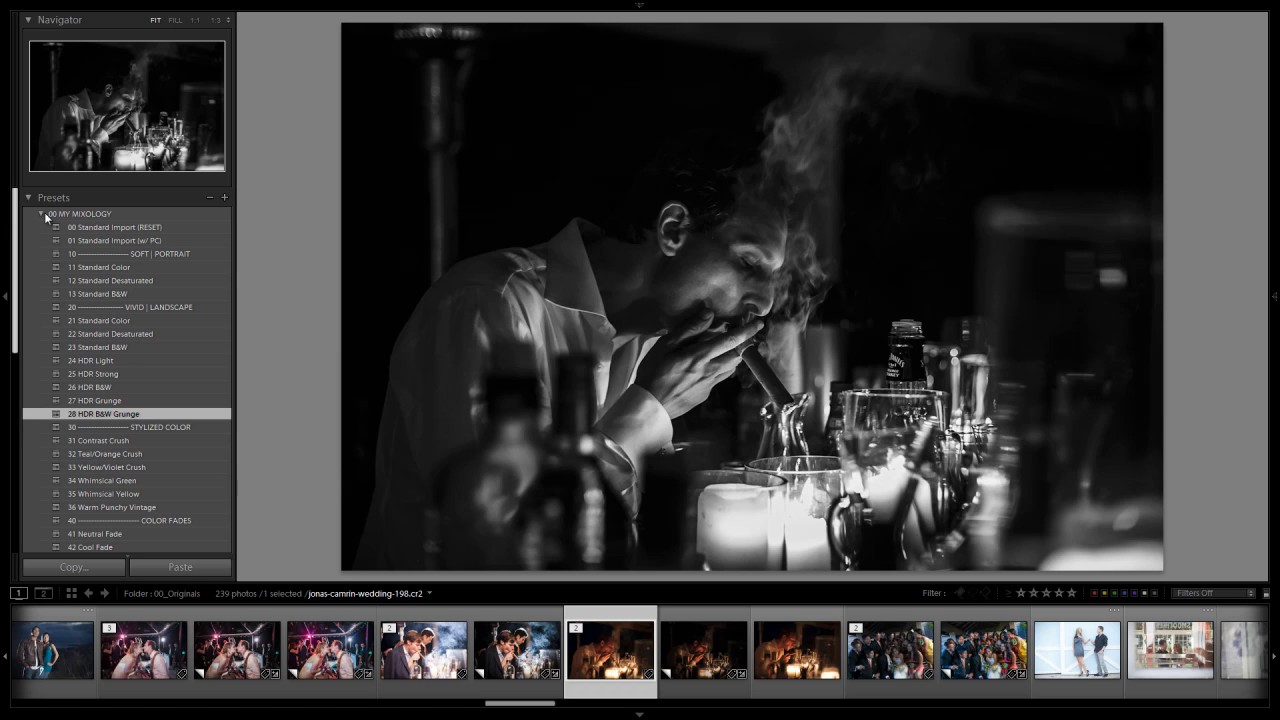
pyautogui.click(41, 214)
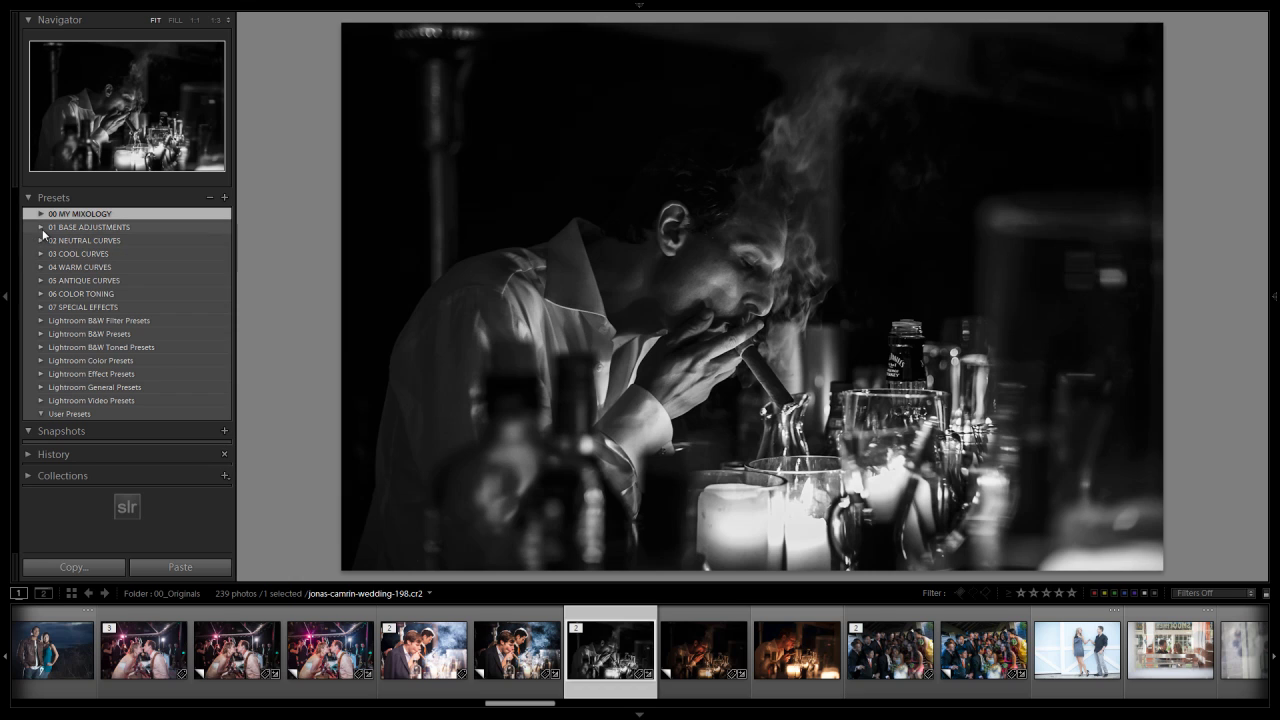
# Add the 75 Heavy Vignette preset and compare against the darker stack copy
pyautogui.click(41, 227)
pyautogui.scroll(-5, 131, 416)
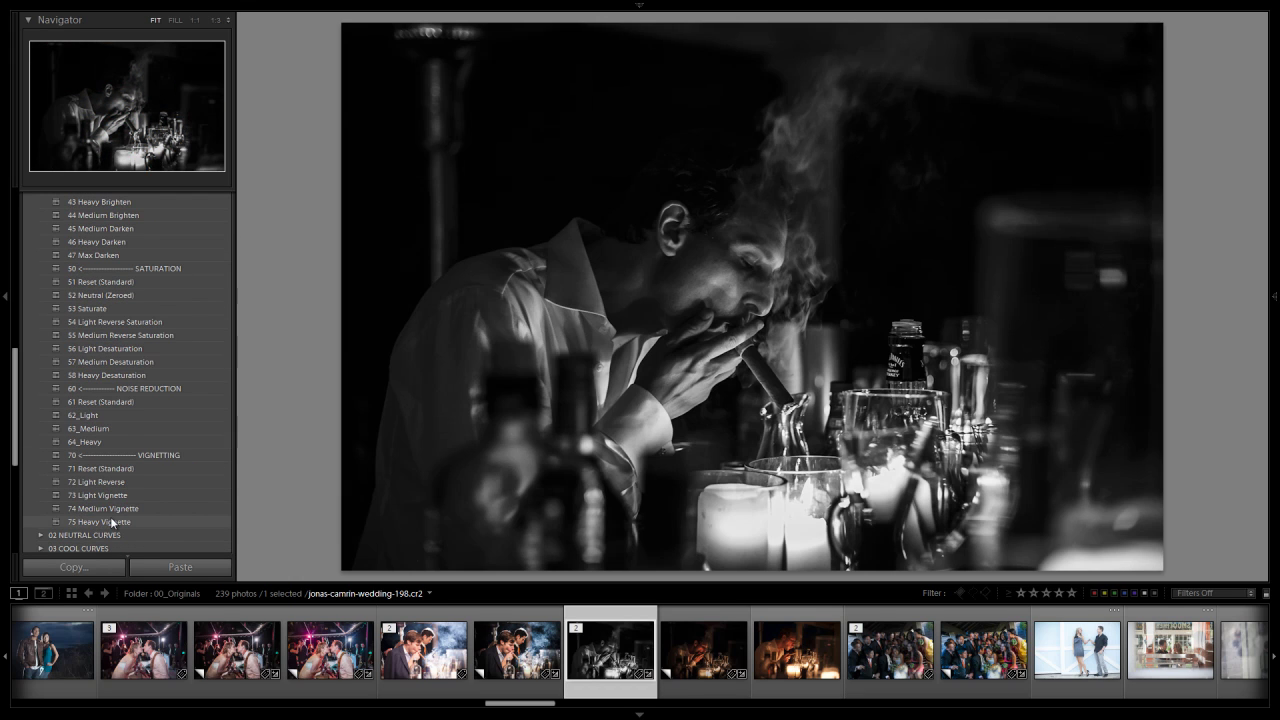
pyautogui.click(114, 511)
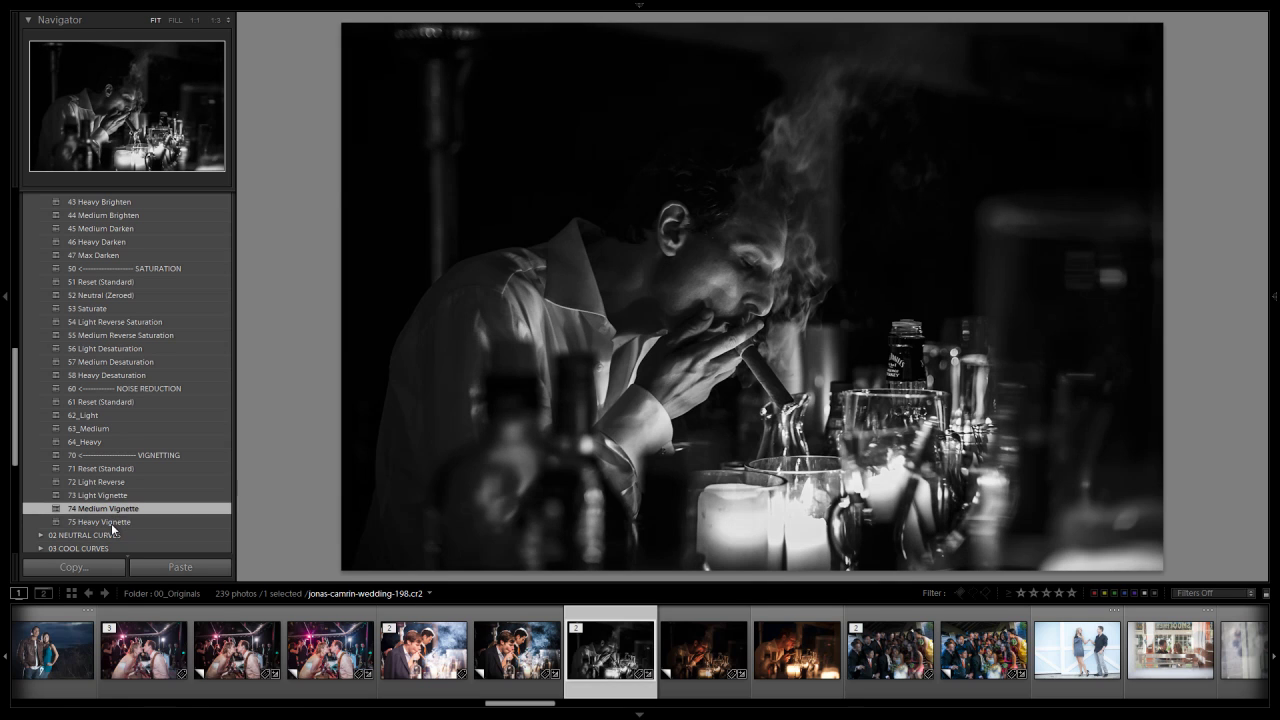
pyautogui.click(110, 527)
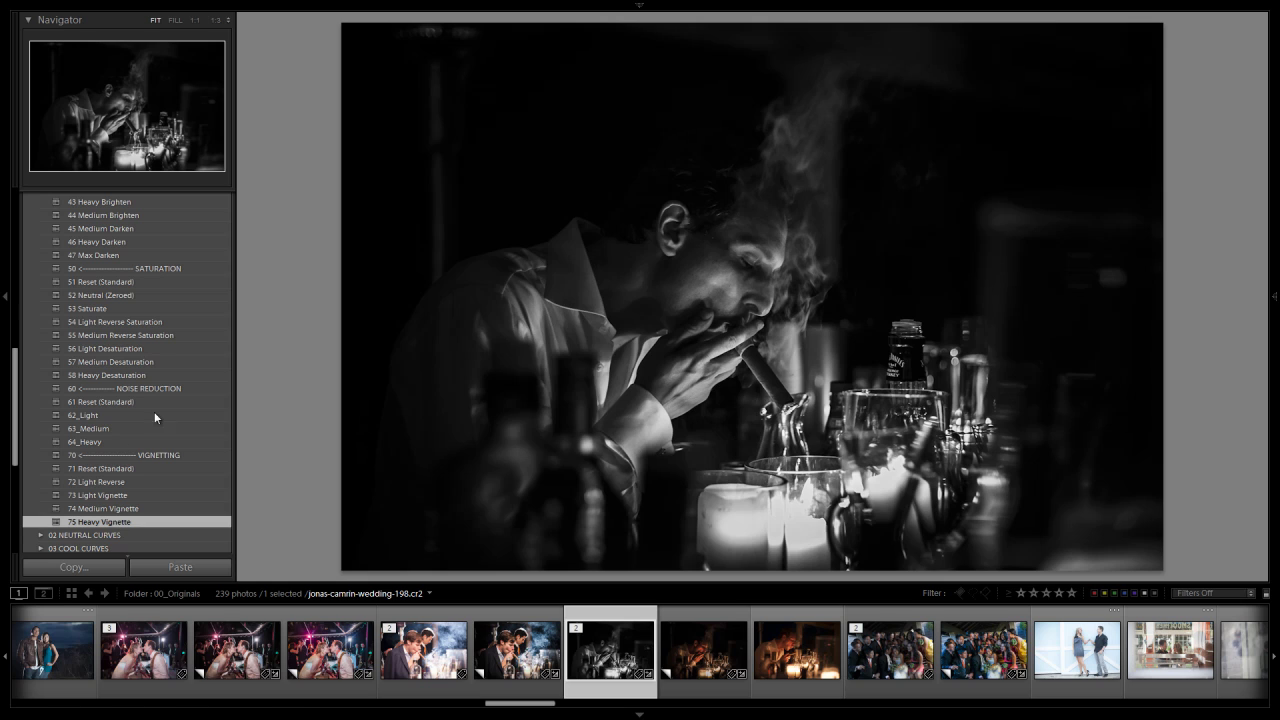
pyautogui.scroll(10, 149, 420)
pyautogui.click(40, 227)
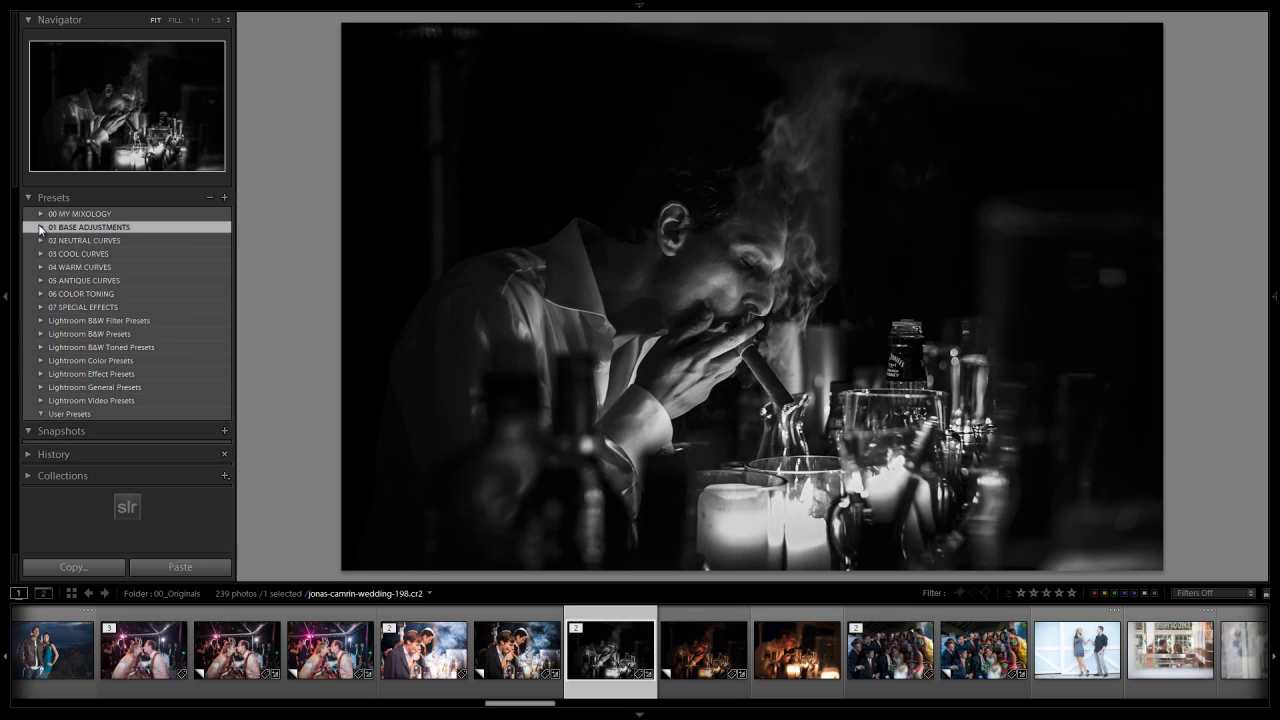
pyautogui.click(708, 660)
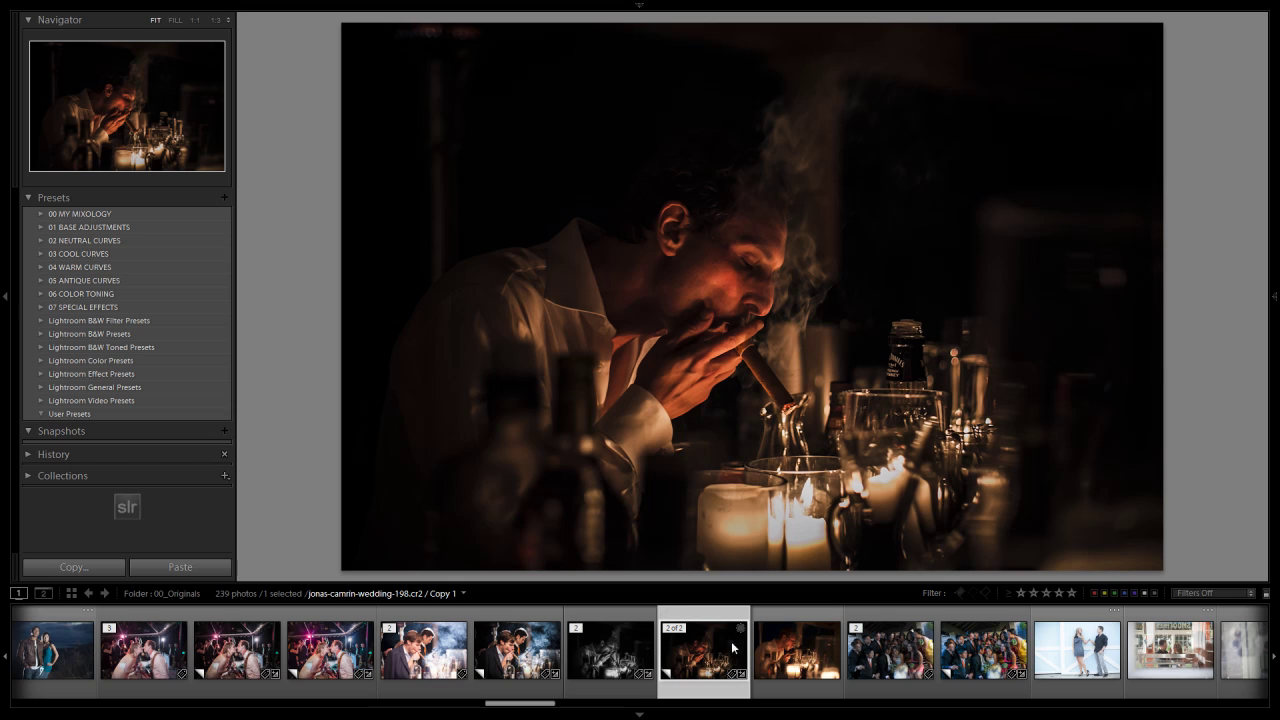
pyautogui.click(624, 678)
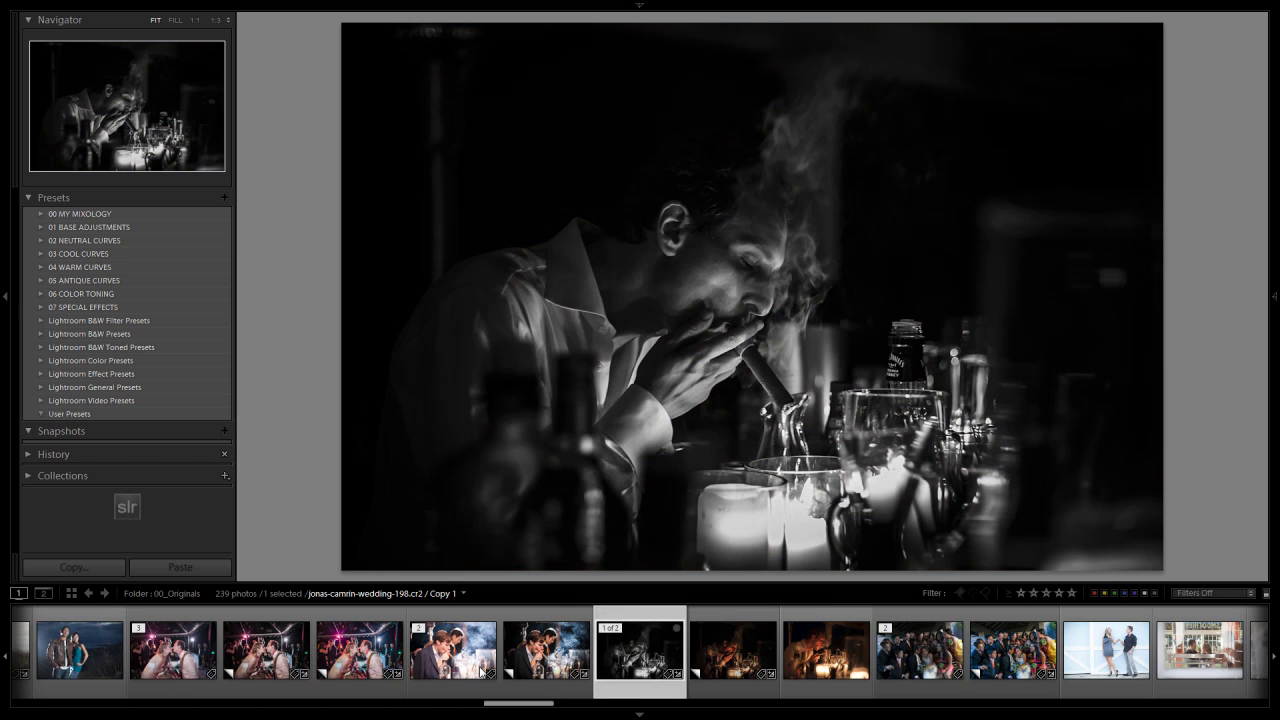
# Open the two-men cigar photo and apply the 28 HDR B&W Grunge preset
pyautogui.click(448, 670)
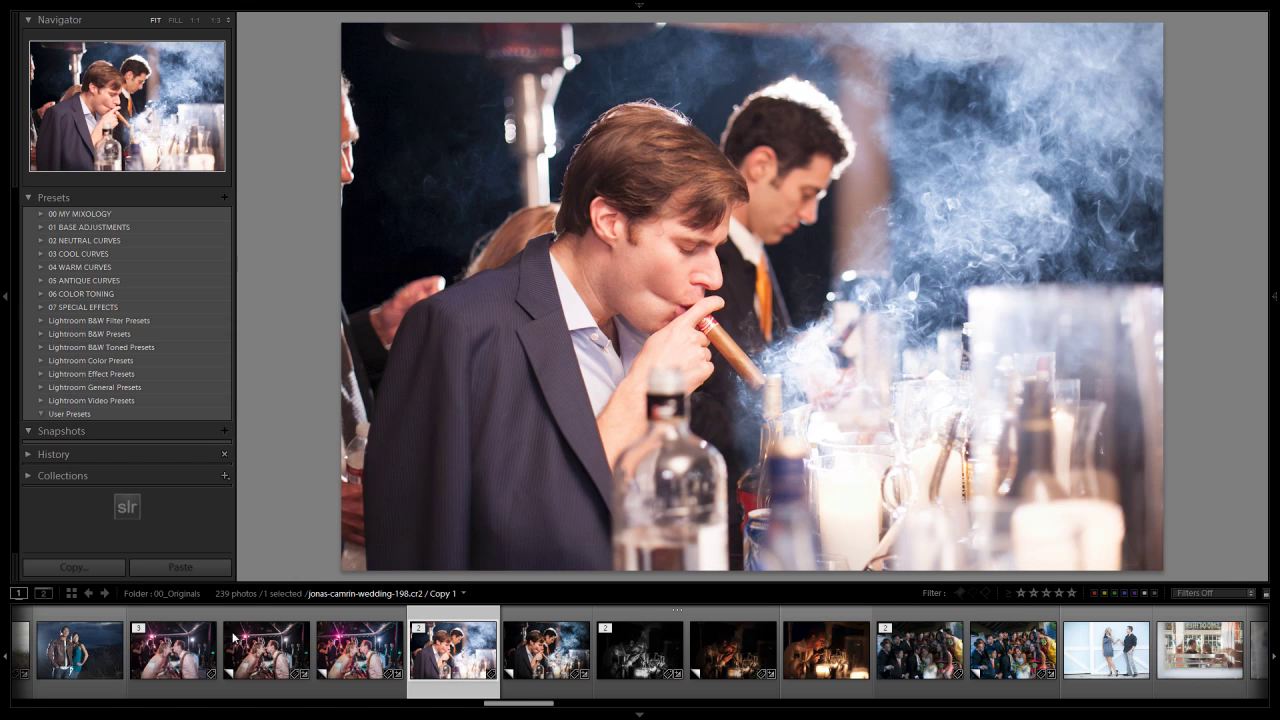
pyautogui.click(40, 213)
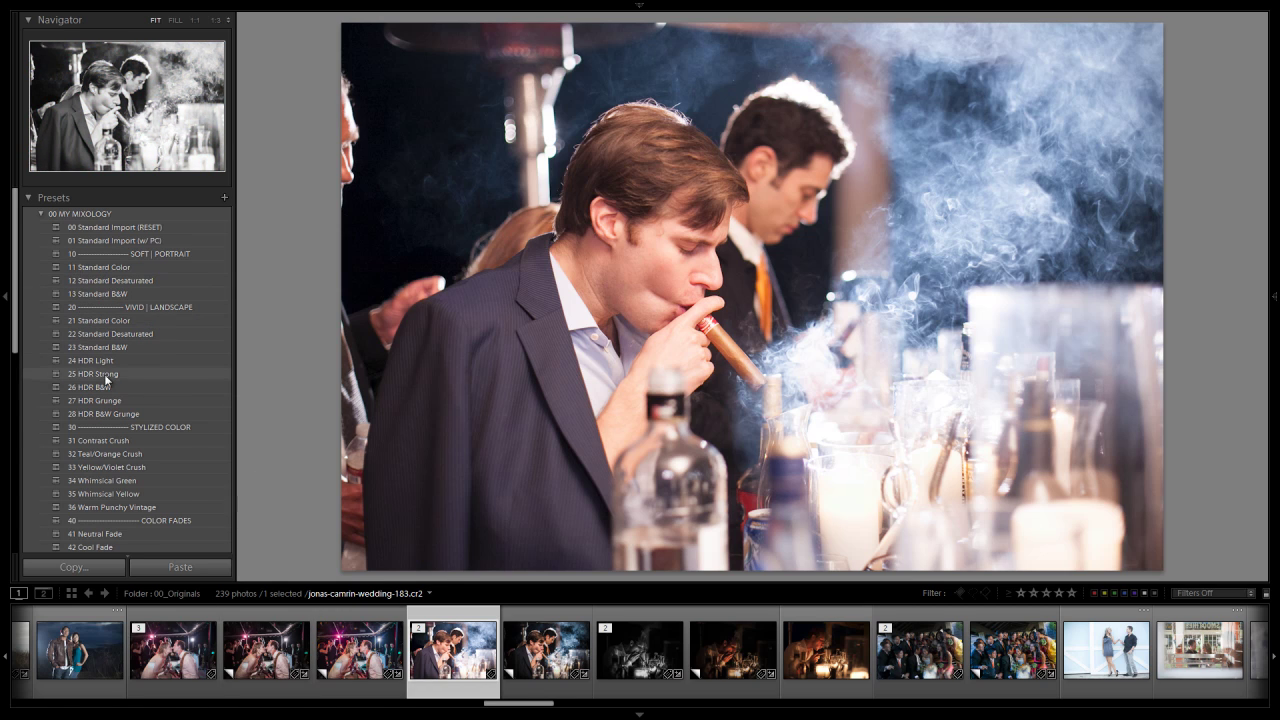
pyautogui.click(140, 413)
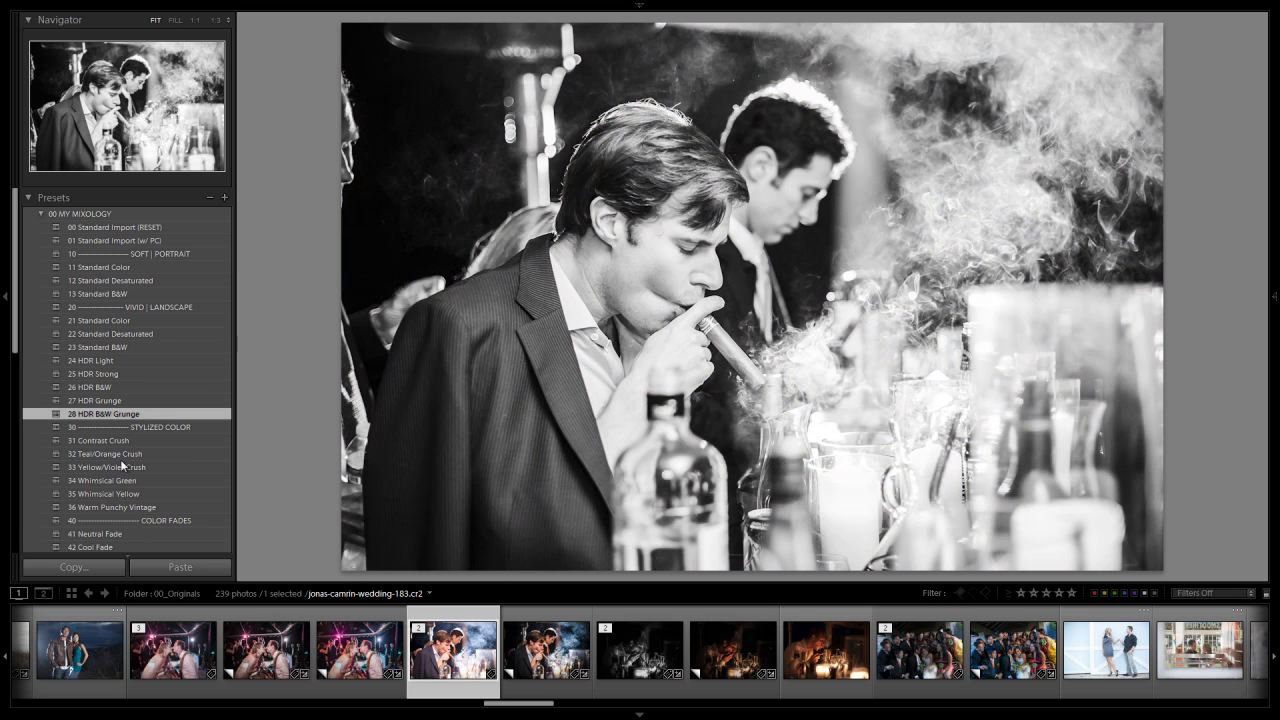
pyautogui.click(41, 214)
# Darken the photo by a full stop and add a heavy vignette
pyautogui.click(41, 227)
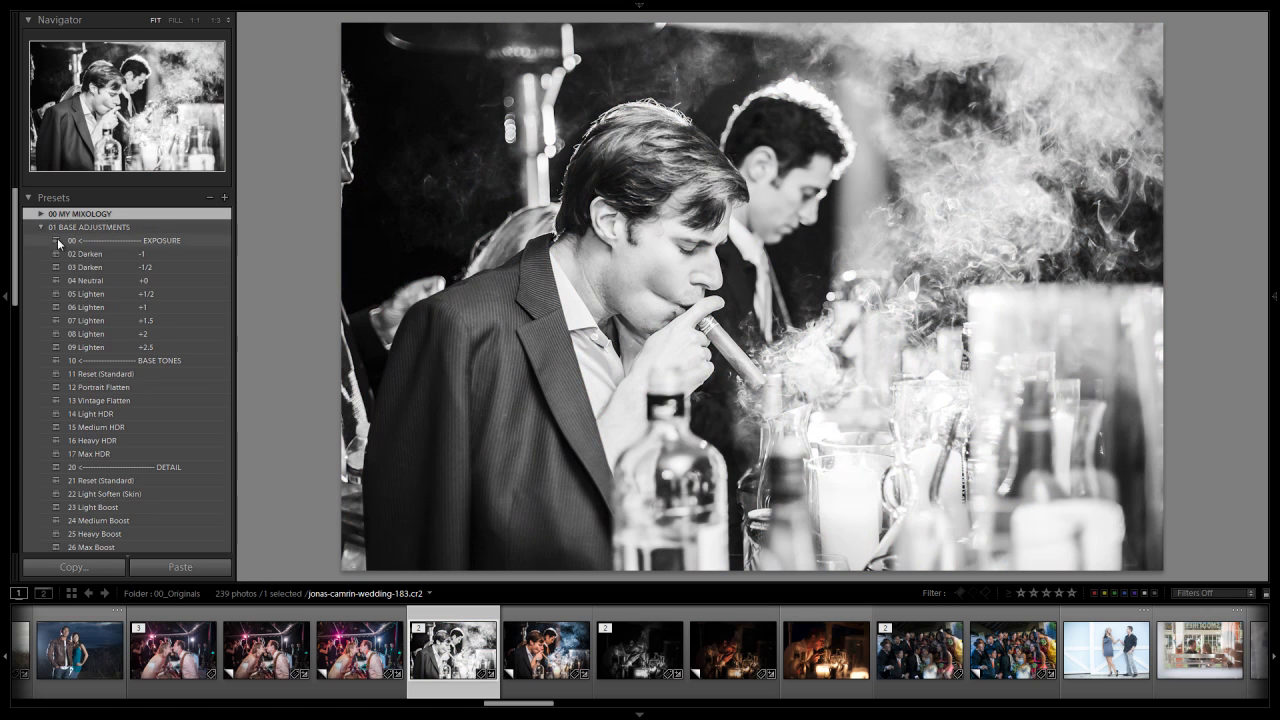
pyautogui.click(161, 264)
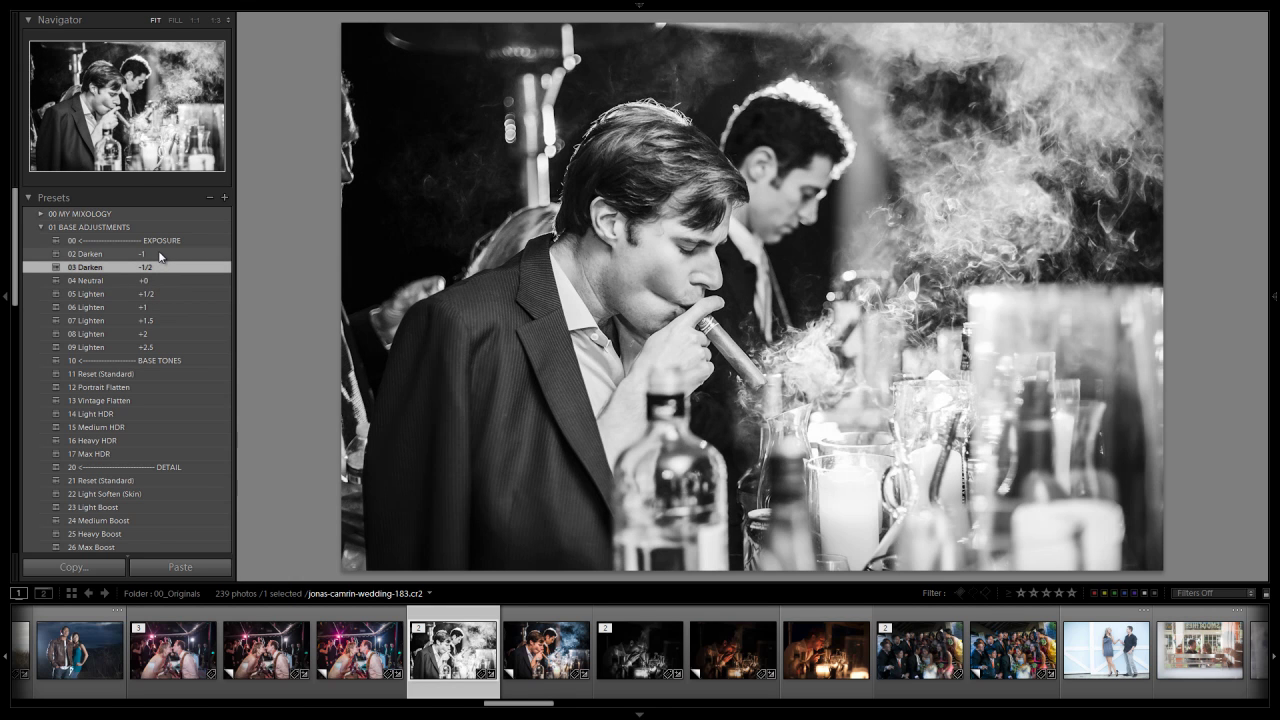
pyautogui.click(161, 256)
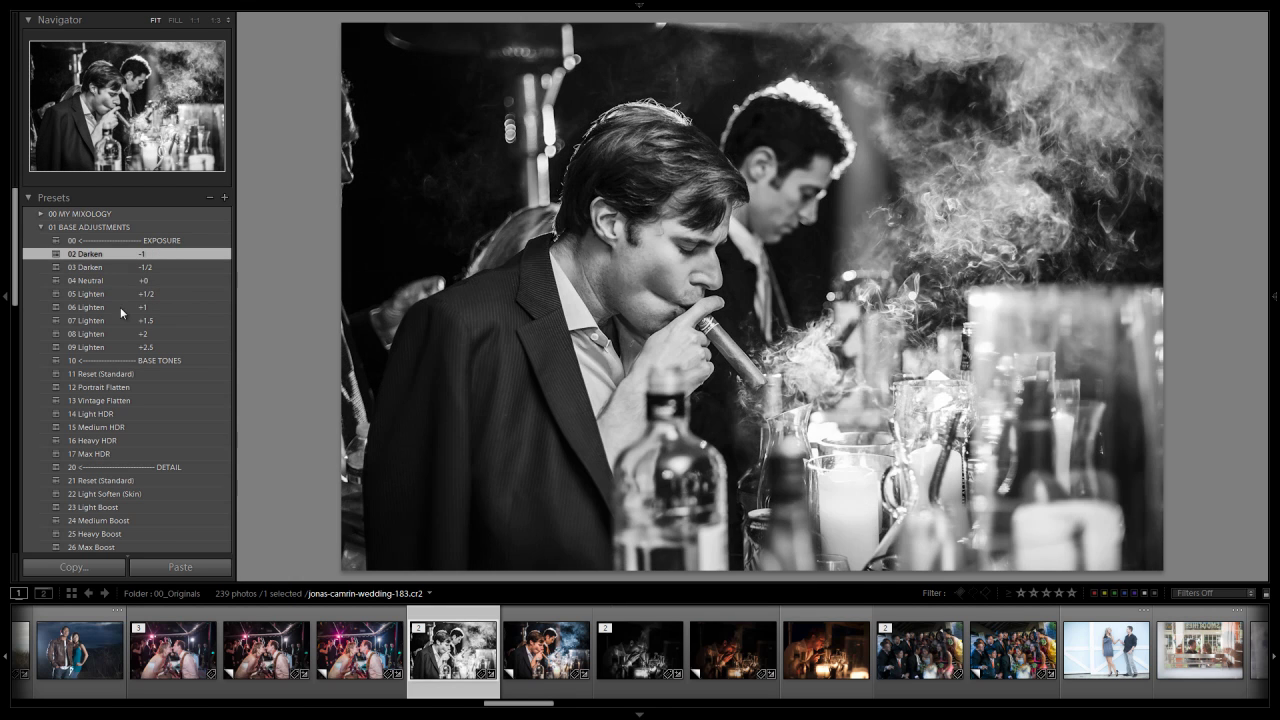
pyautogui.scroll(-10, 122, 412)
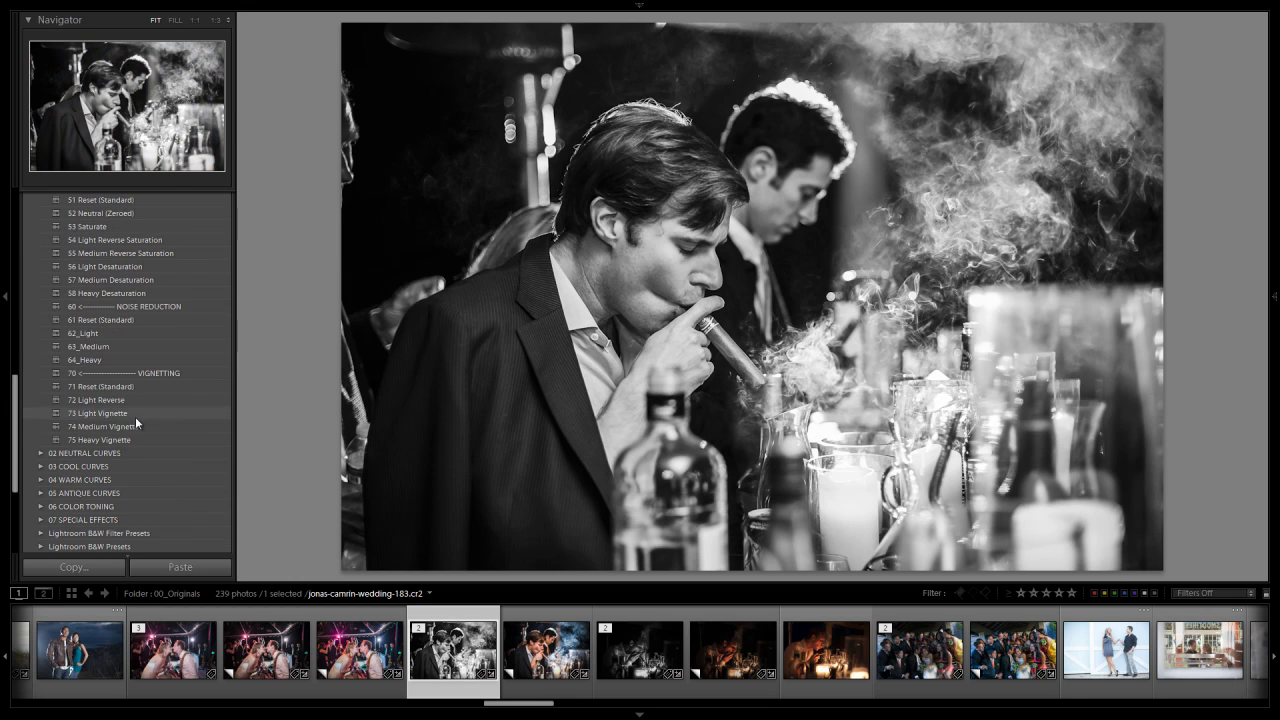
pyautogui.scroll(-2, 110, 405)
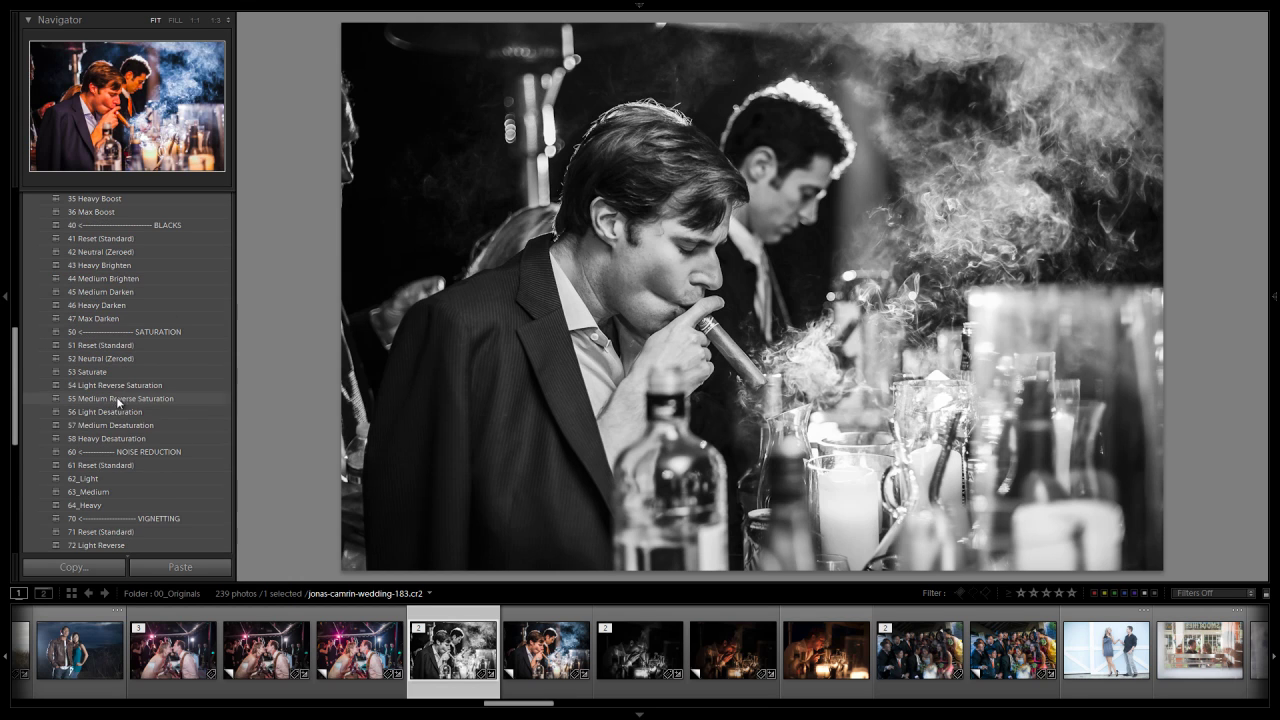
pyautogui.click(121, 491)
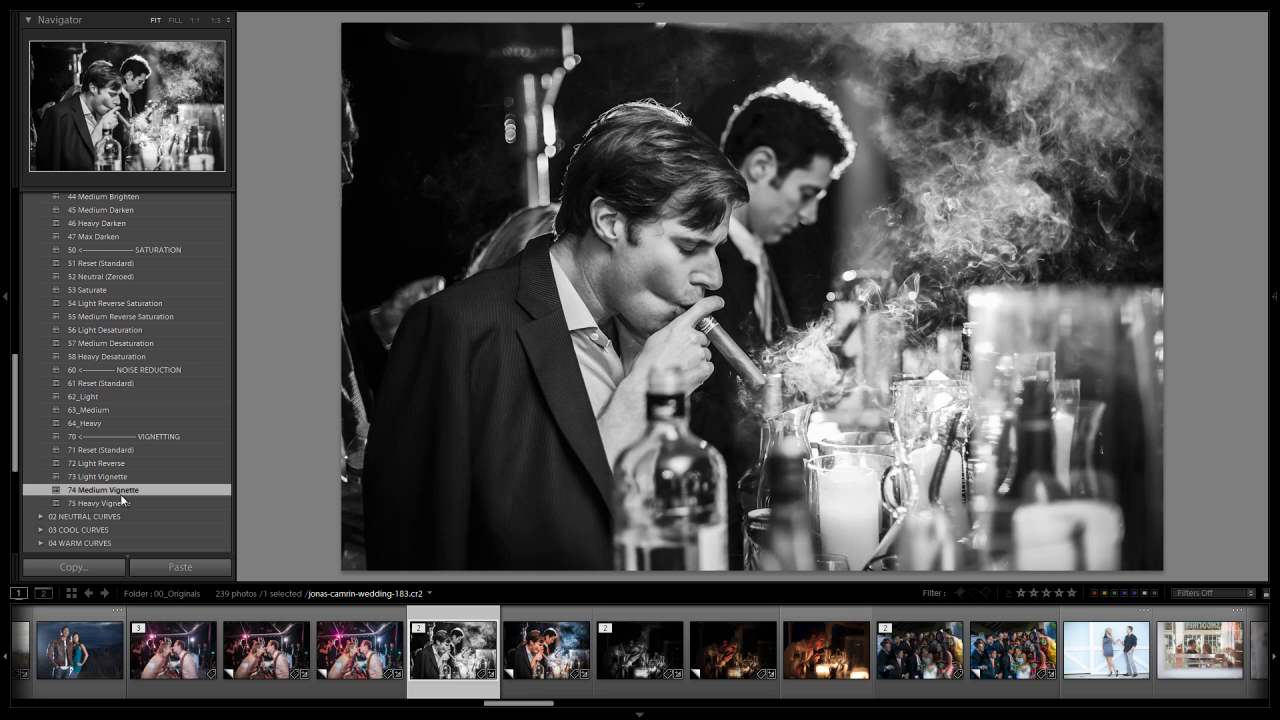
pyautogui.click(124, 501)
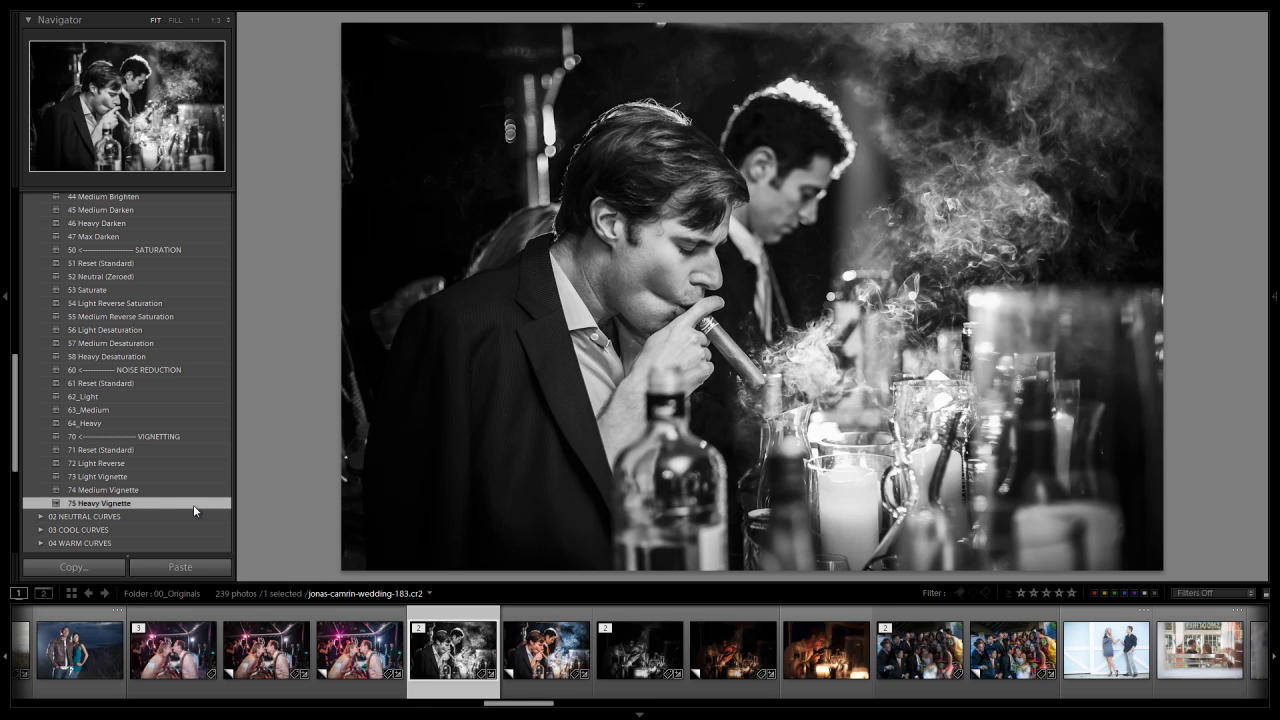
# Compare the colour copy with the B&W cigar version, then open the pink kissing-couple photo
pyautogui.click(545, 678)
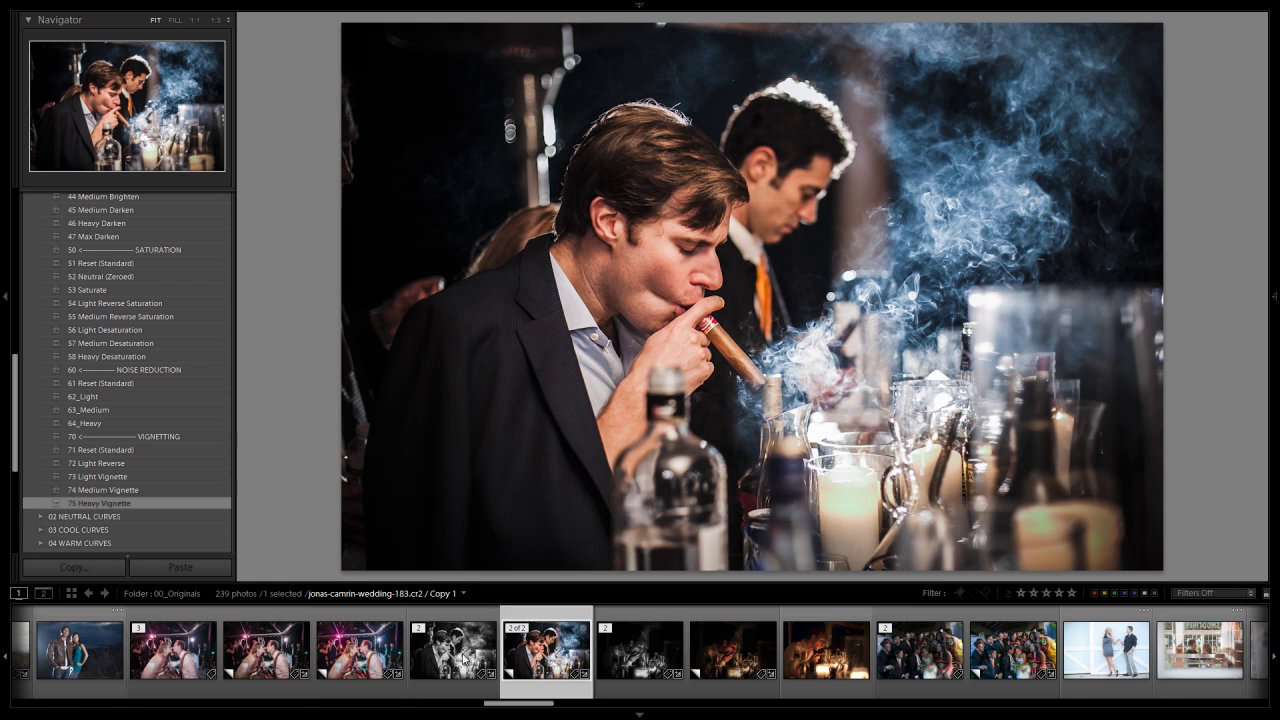
pyautogui.click(463, 659)
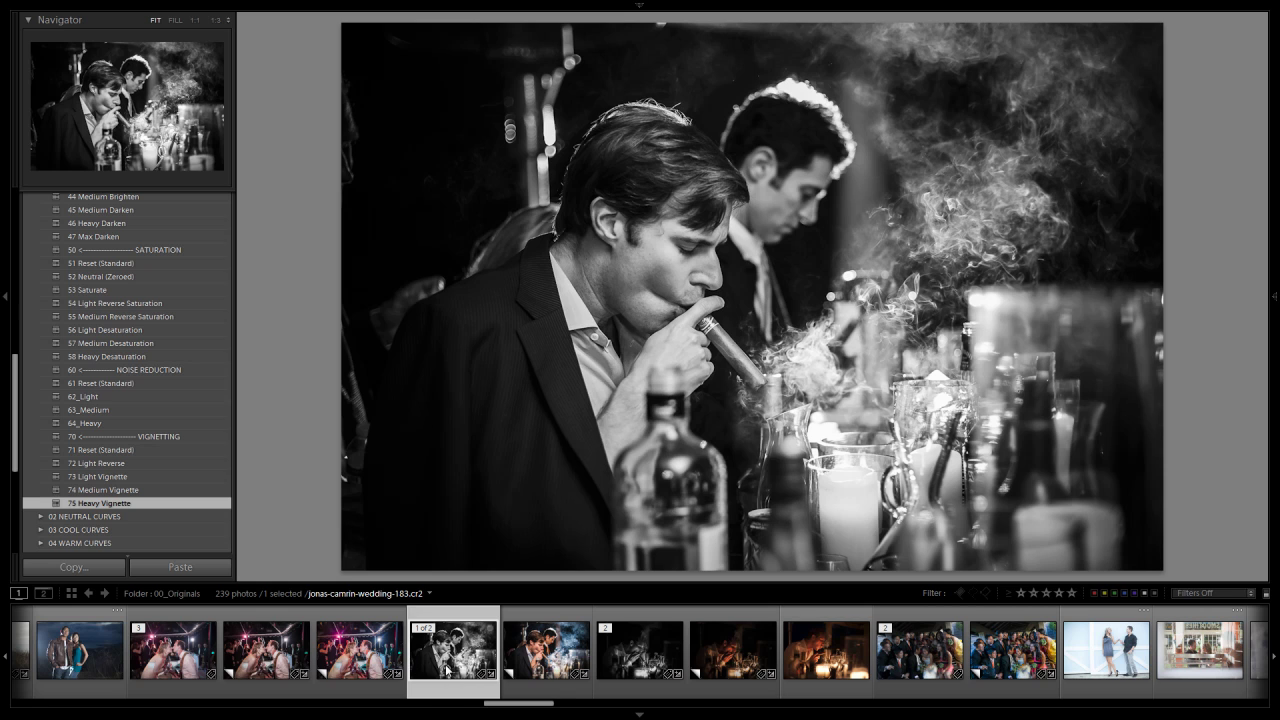
pyautogui.click(174, 665)
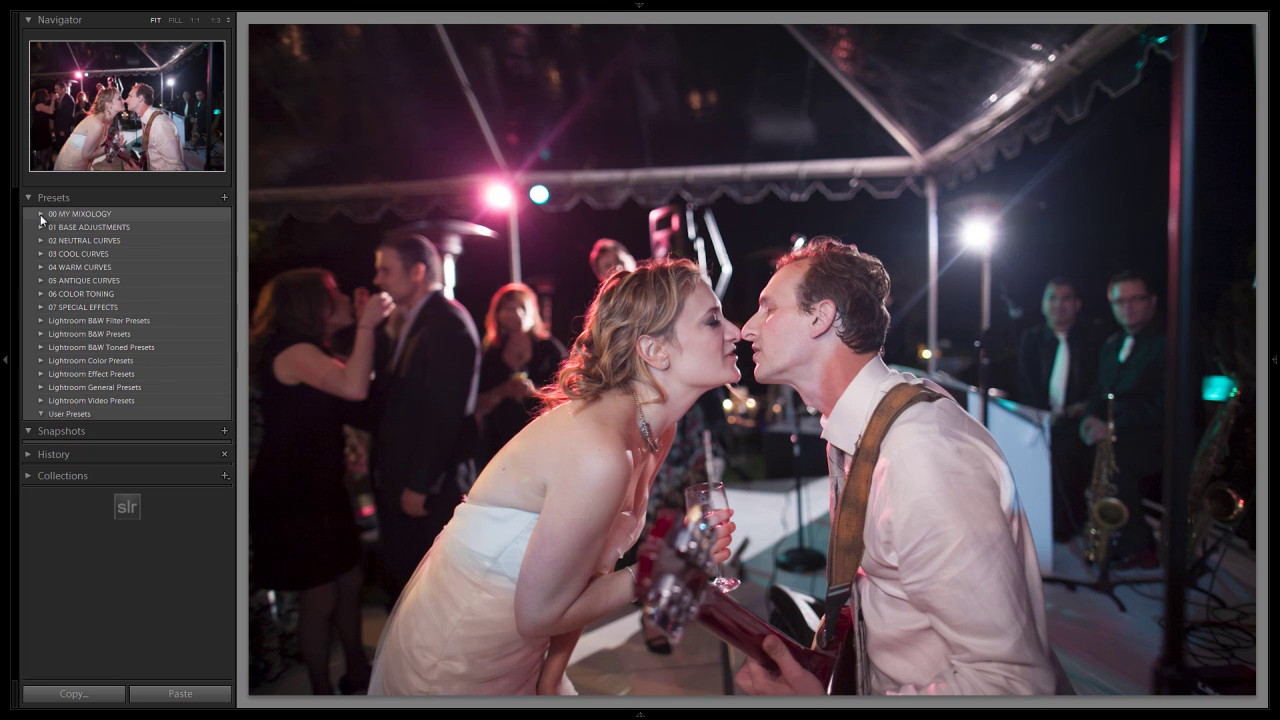
# Reset the kissing-couple photo to its standard import settings from the 00 My Mixology presets
pyautogui.click(41, 214)
pyautogui.click(70, 227)
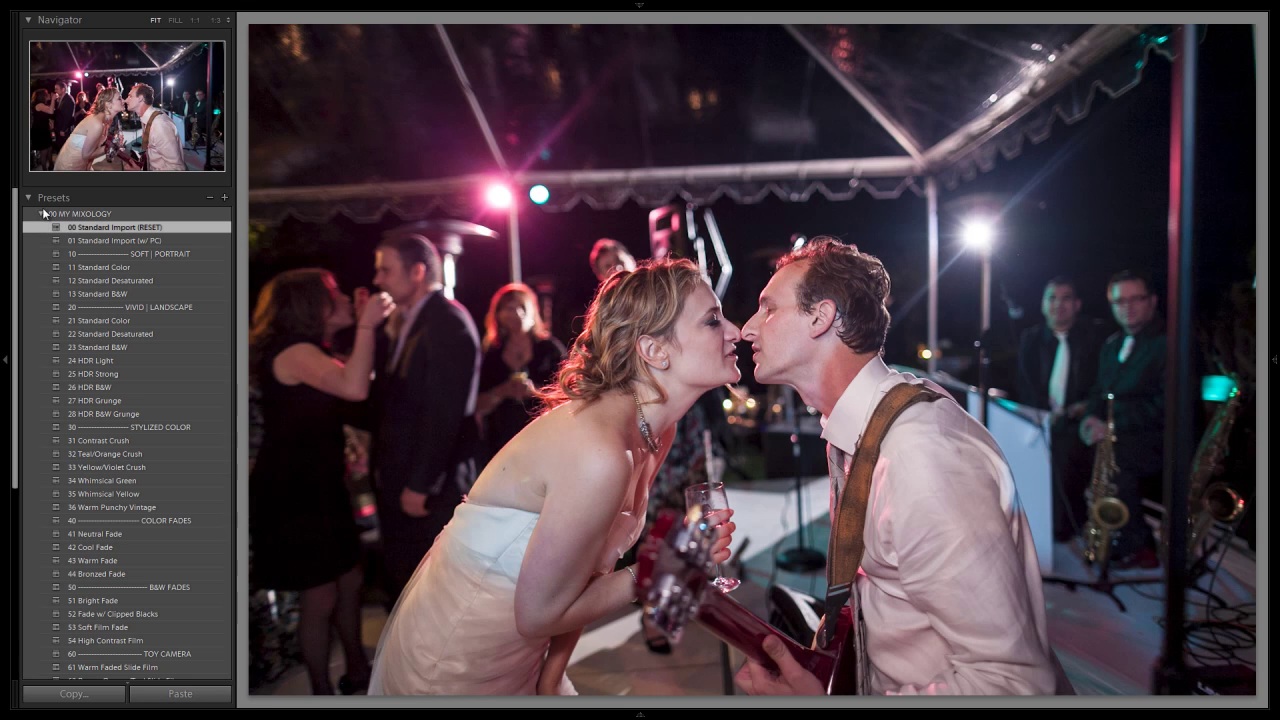
pyautogui.click(41, 214)
# Apply the 16 Heavy HDR, 25 Heavy Boost detail and 35 Heavy Boost contrast presets
pyautogui.click(41, 227)
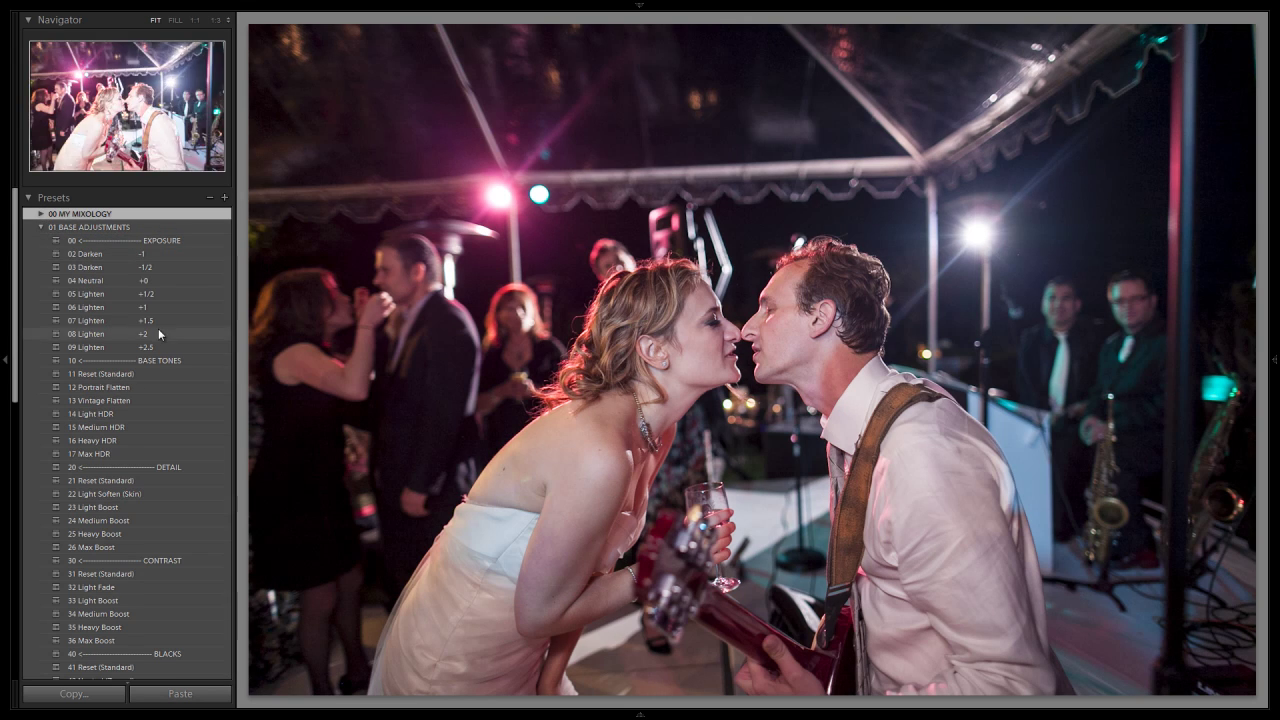
pyautogui.scroll(-3, 159, 336)
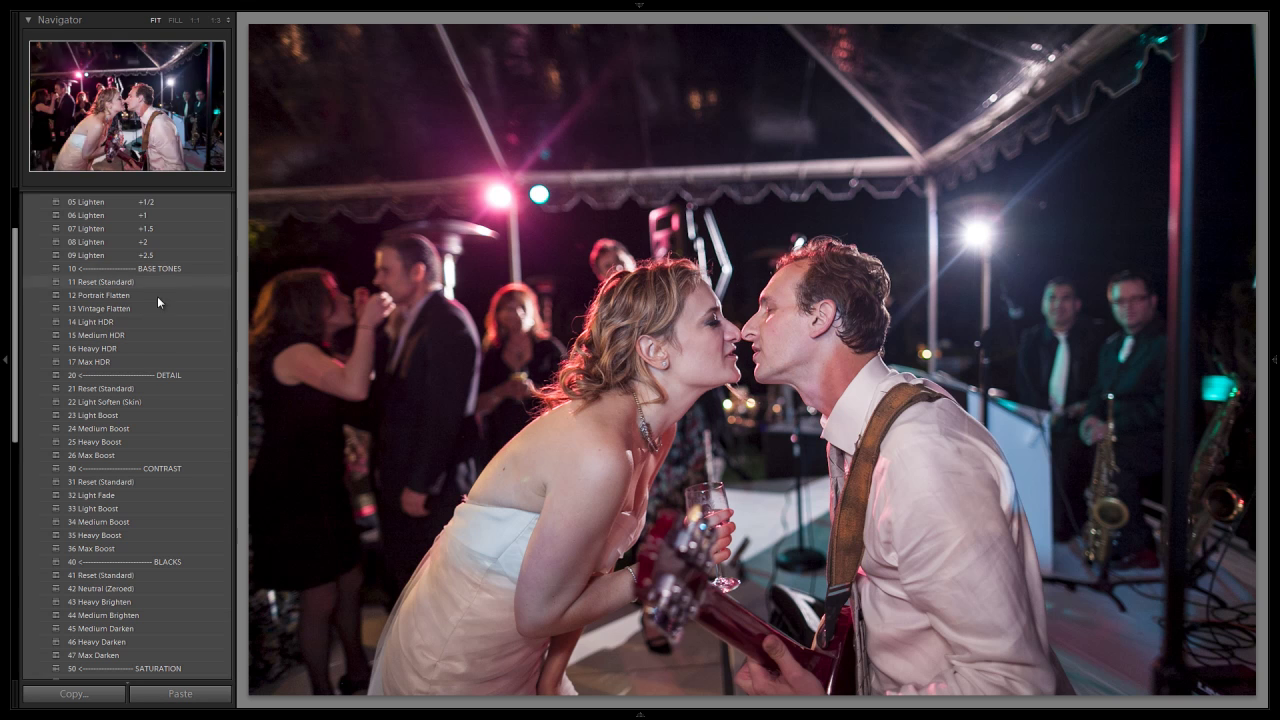
pyautogui.click(121, 349)
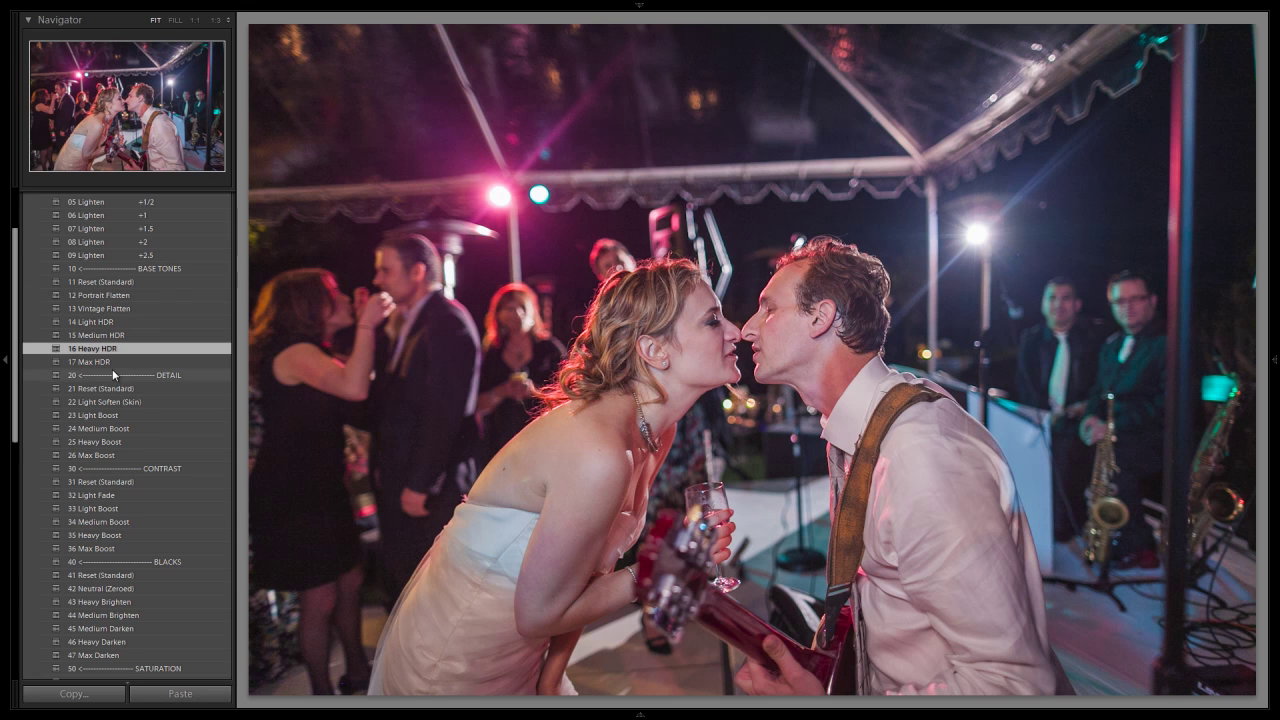
pyautogui.click(109, 440)
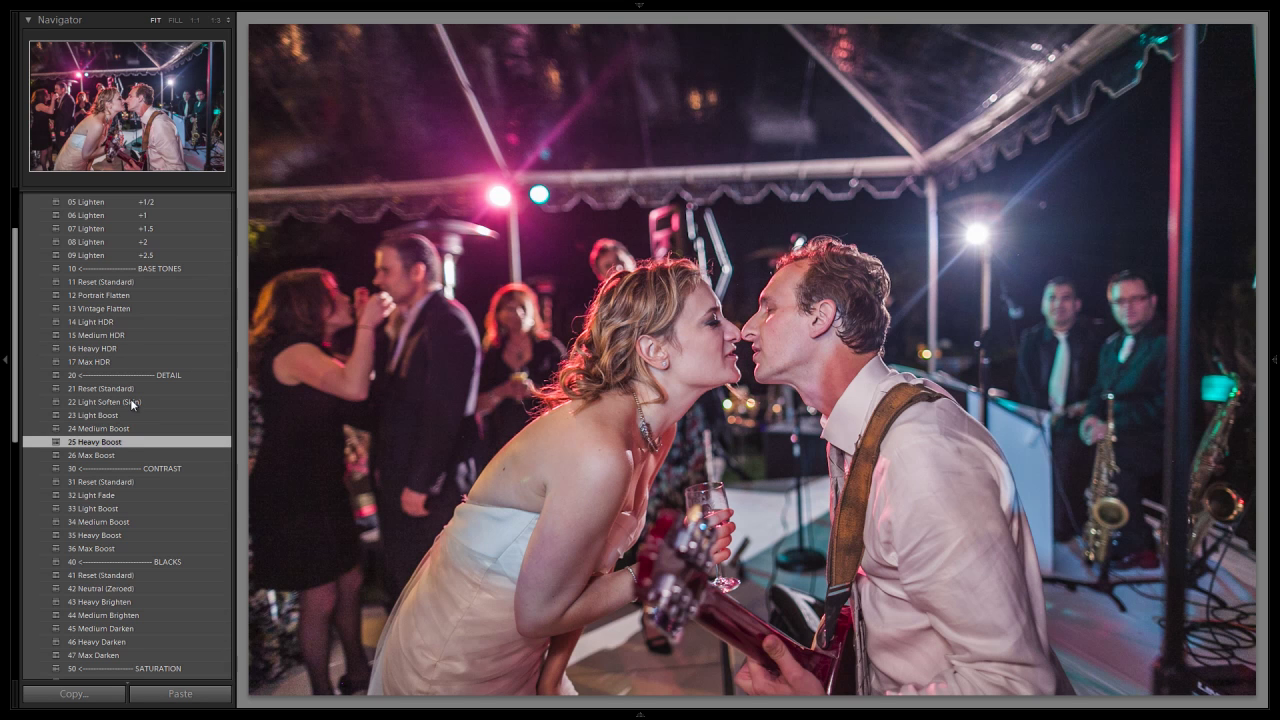
pyautogui.scroll(-2, 130, 398)
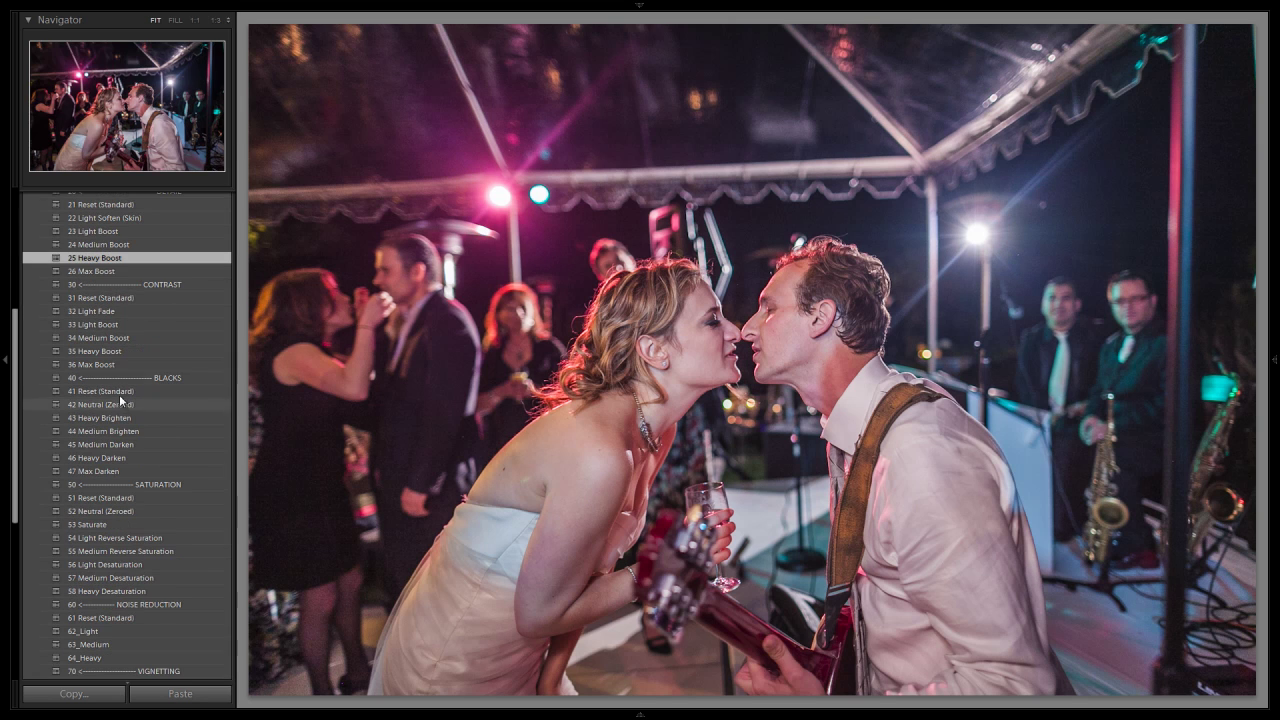
pyautogui.click(117, 351)
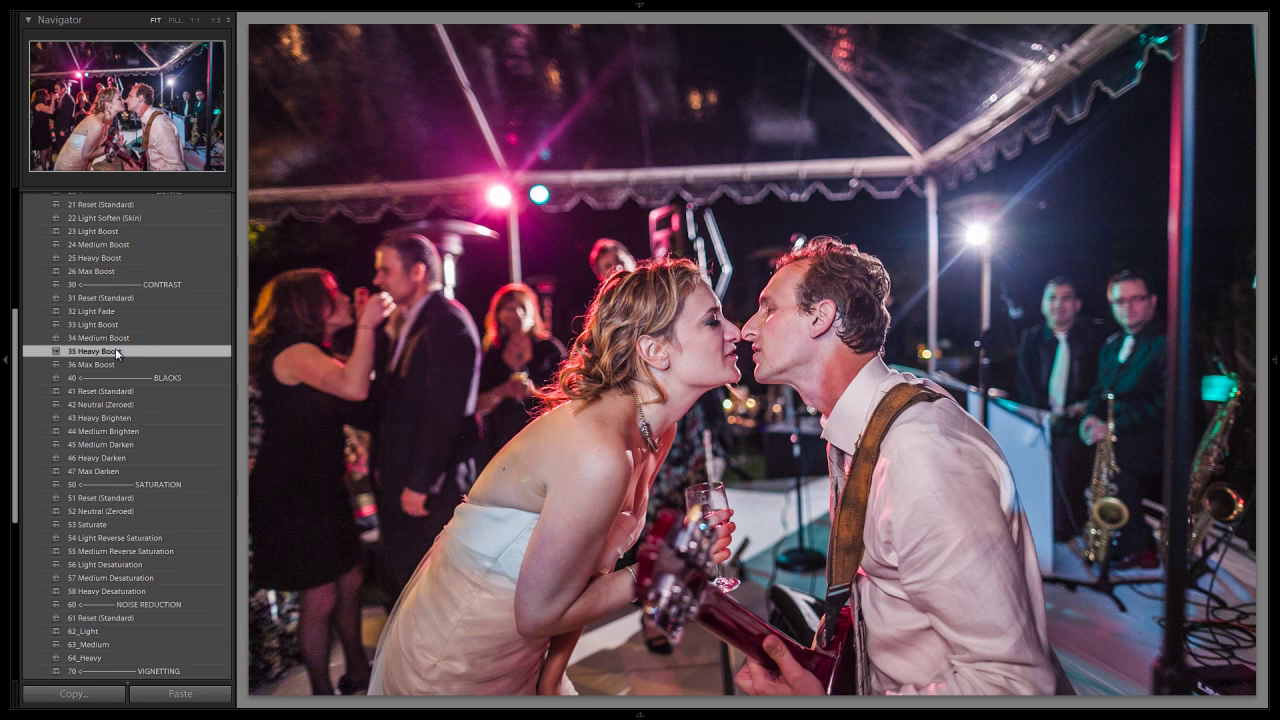
# Apply 43 Heavy Brighten blacks, 62_Light noise reduction and the 73 Light Vignette presets
pyautogui.scroll(-1, 141, 346)
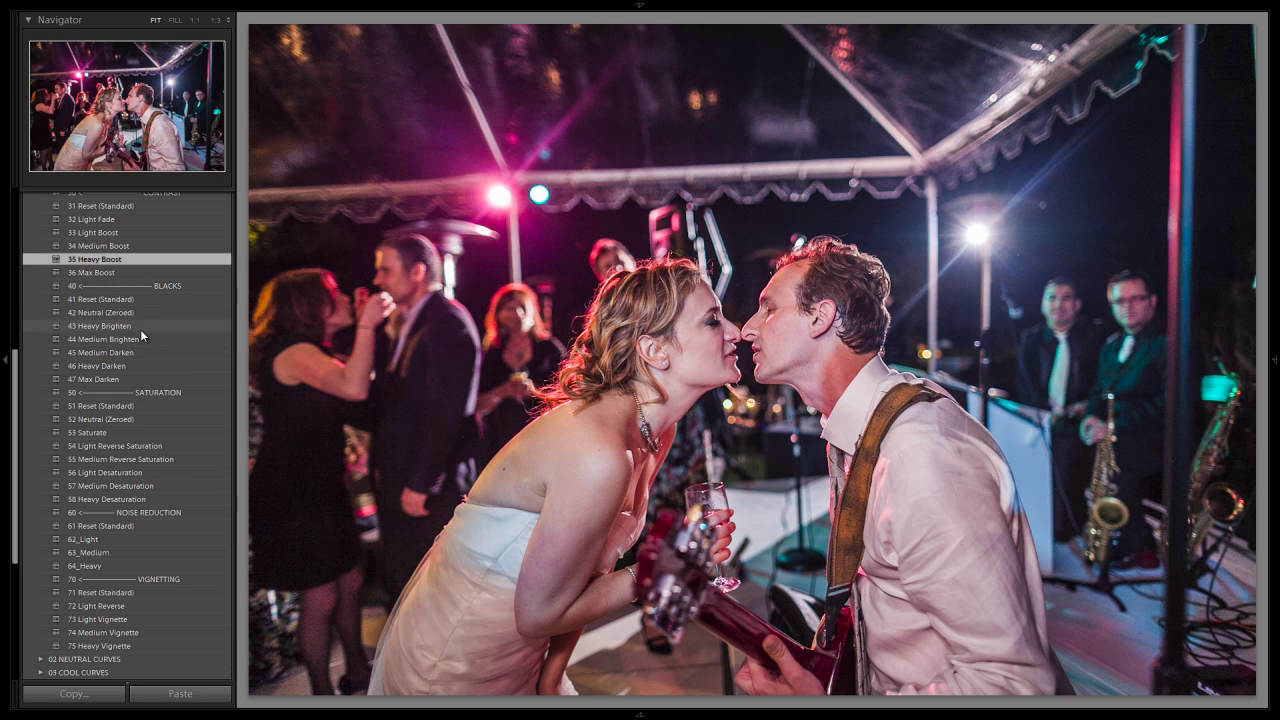
pyautogui.scroll(1, 141, 336)
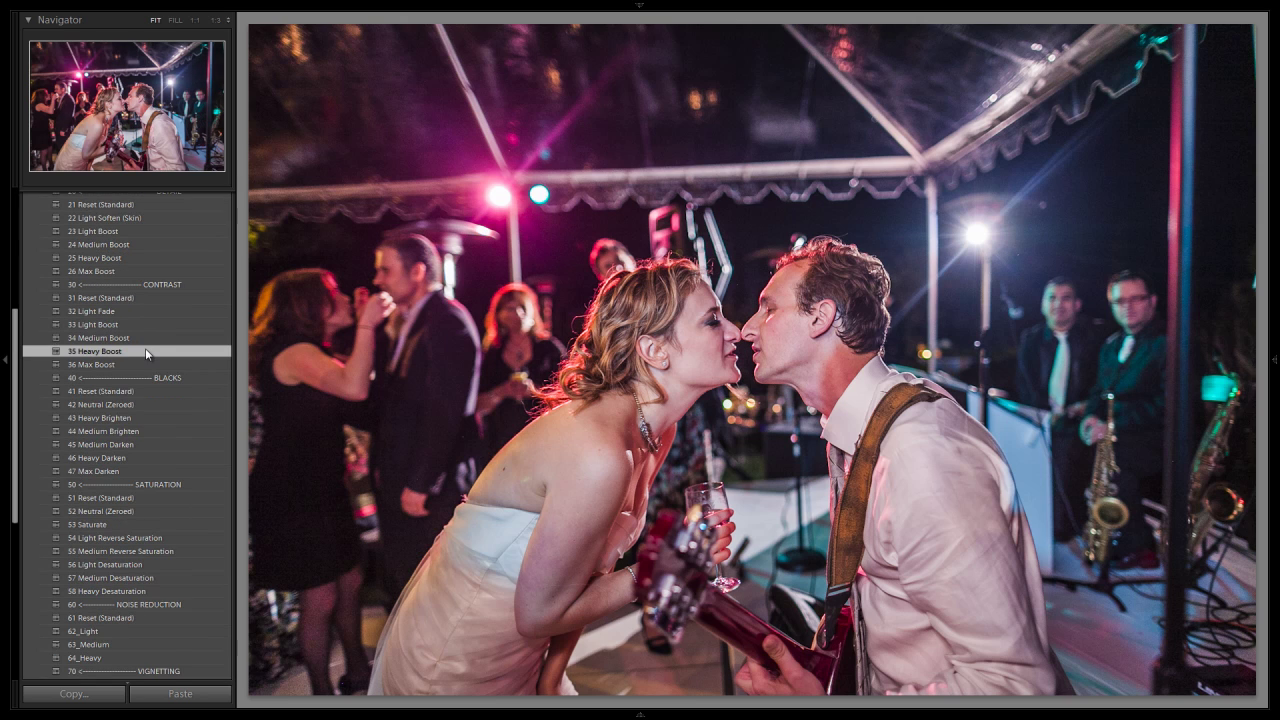
pyautogui.click(126, 419)
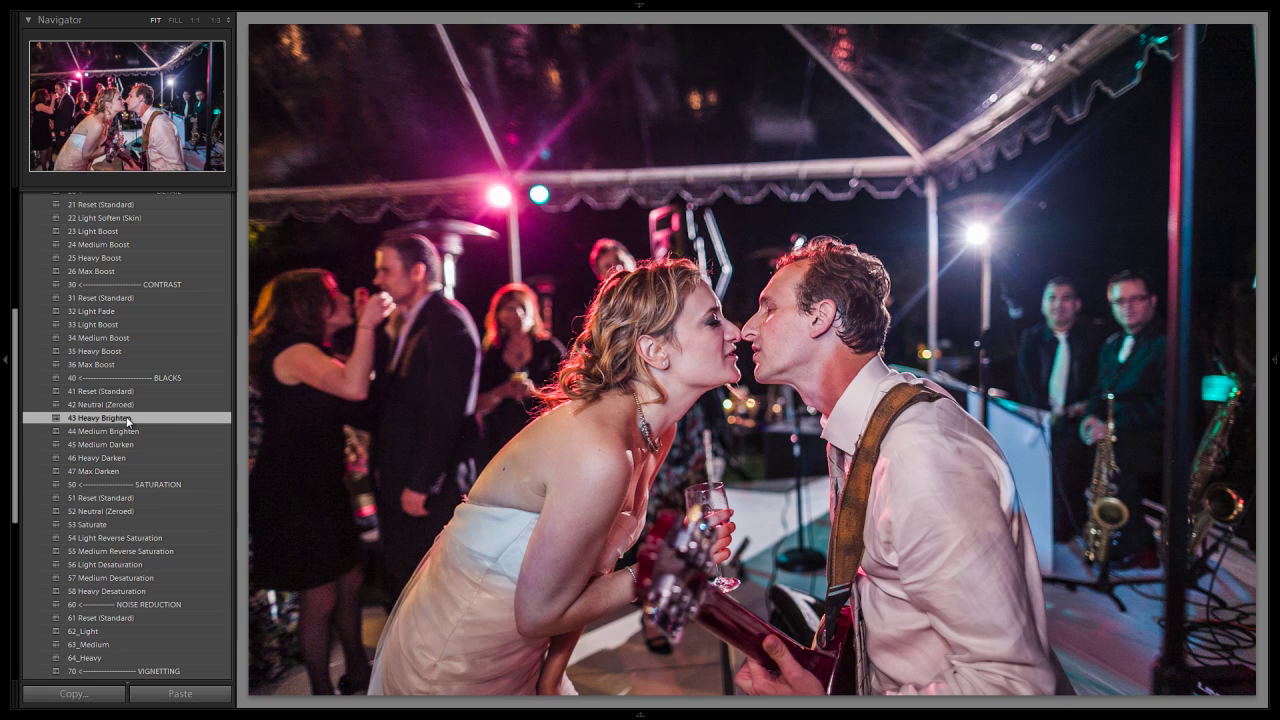
pyautogui.scroll(-3, 126, 418)
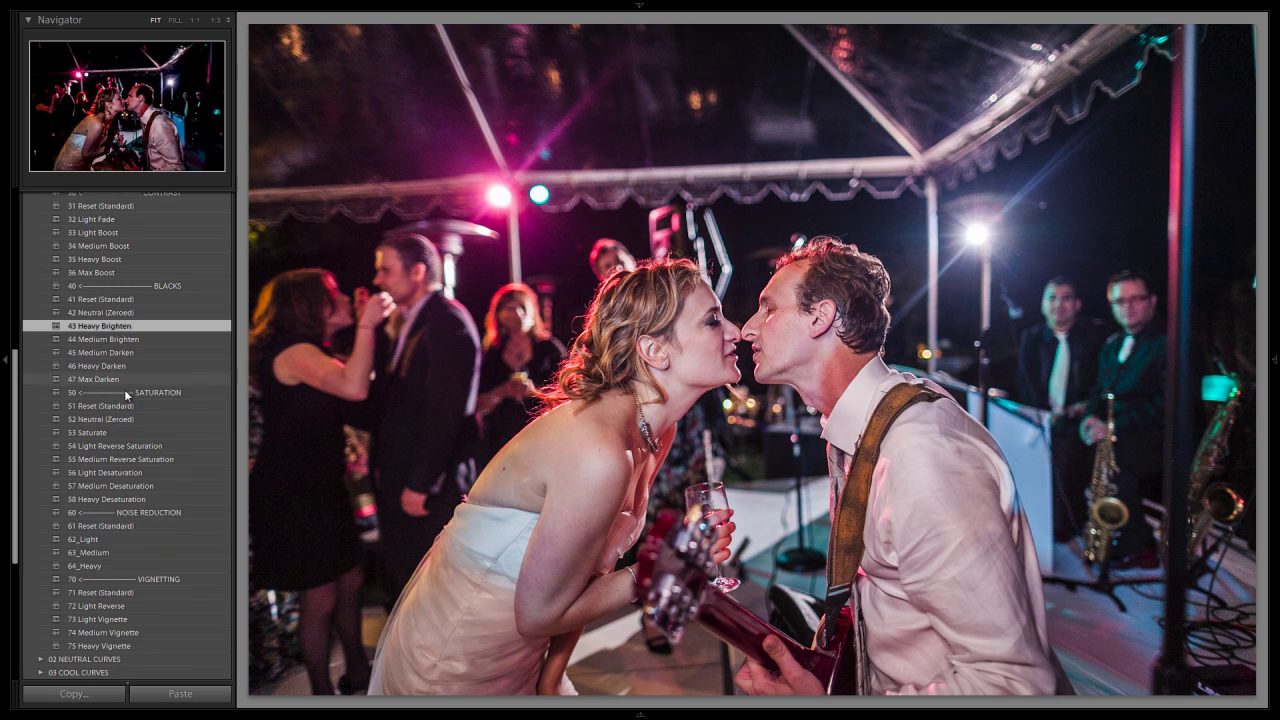
pyautogui.scroll(-3, 128, 418)
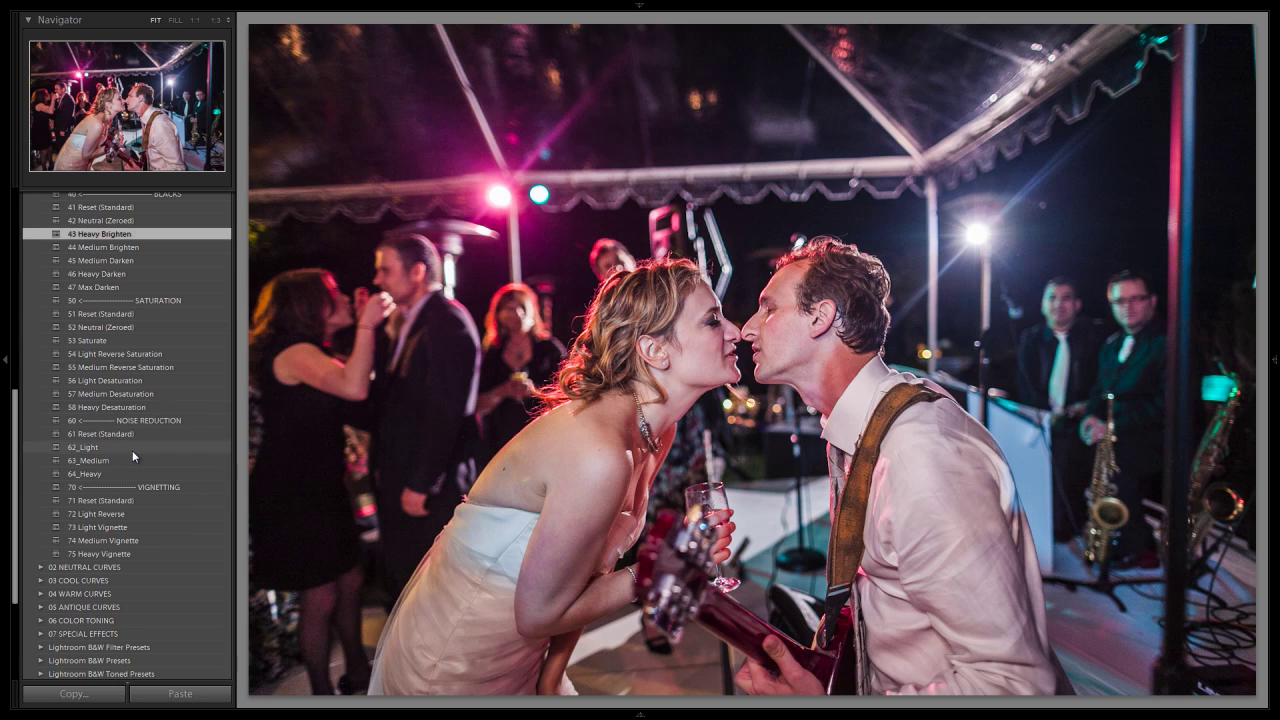
pyautogui.click(132, 450)
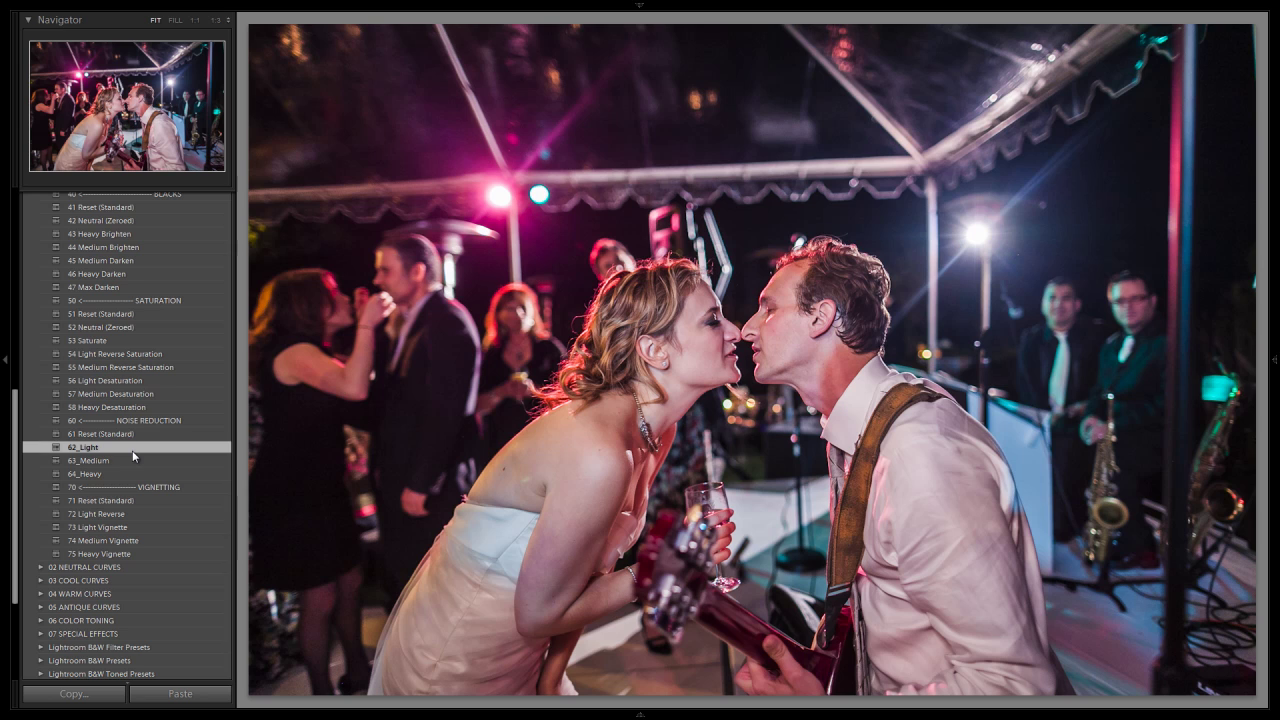
pyautogui.click(102, 528)
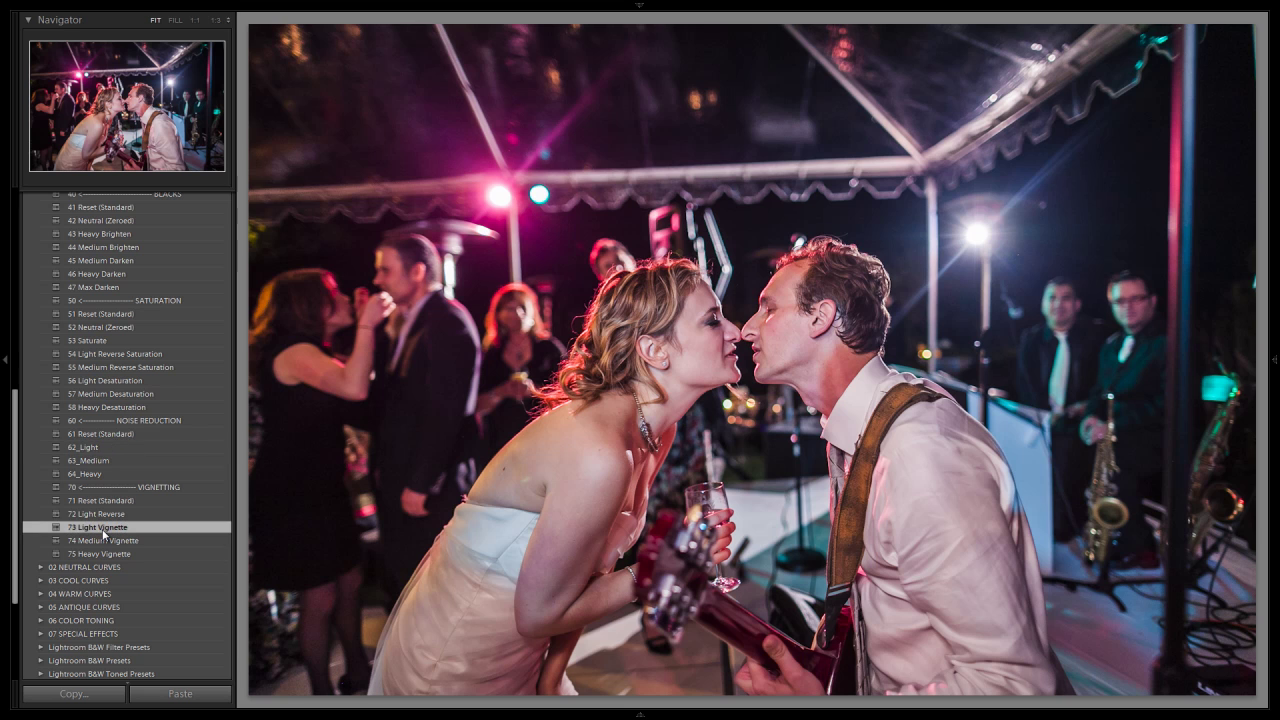
pyautogui.scroll(10, 120, 509)
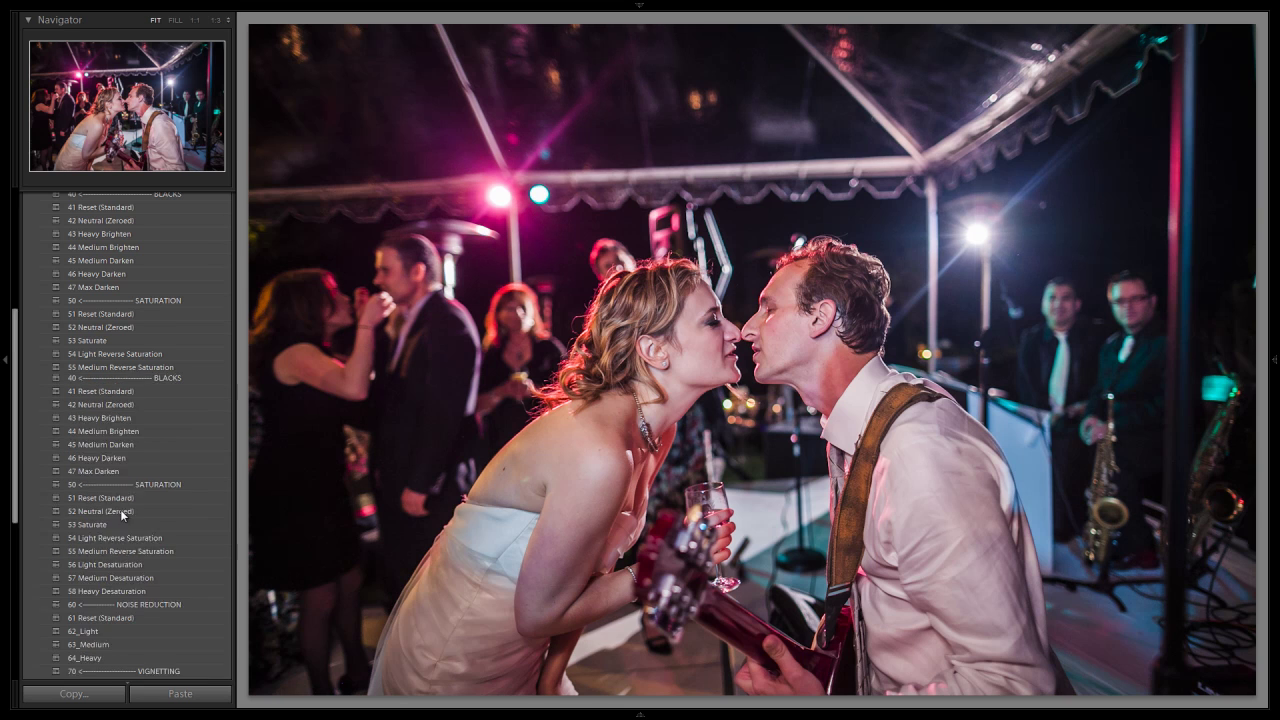
# Render the photo in black and white with the 31 B&W preset from 05 Antique Curves
pyautogui.click(41, 227)
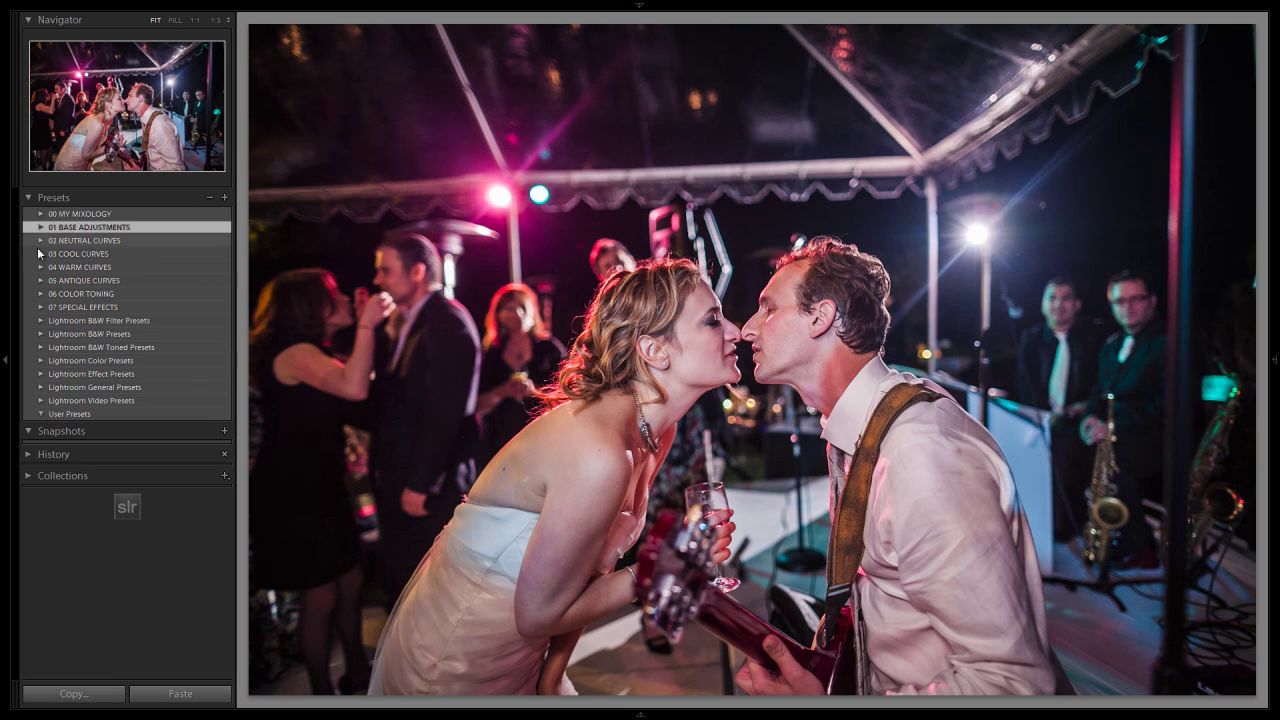
pyautogui.click(40, 280)
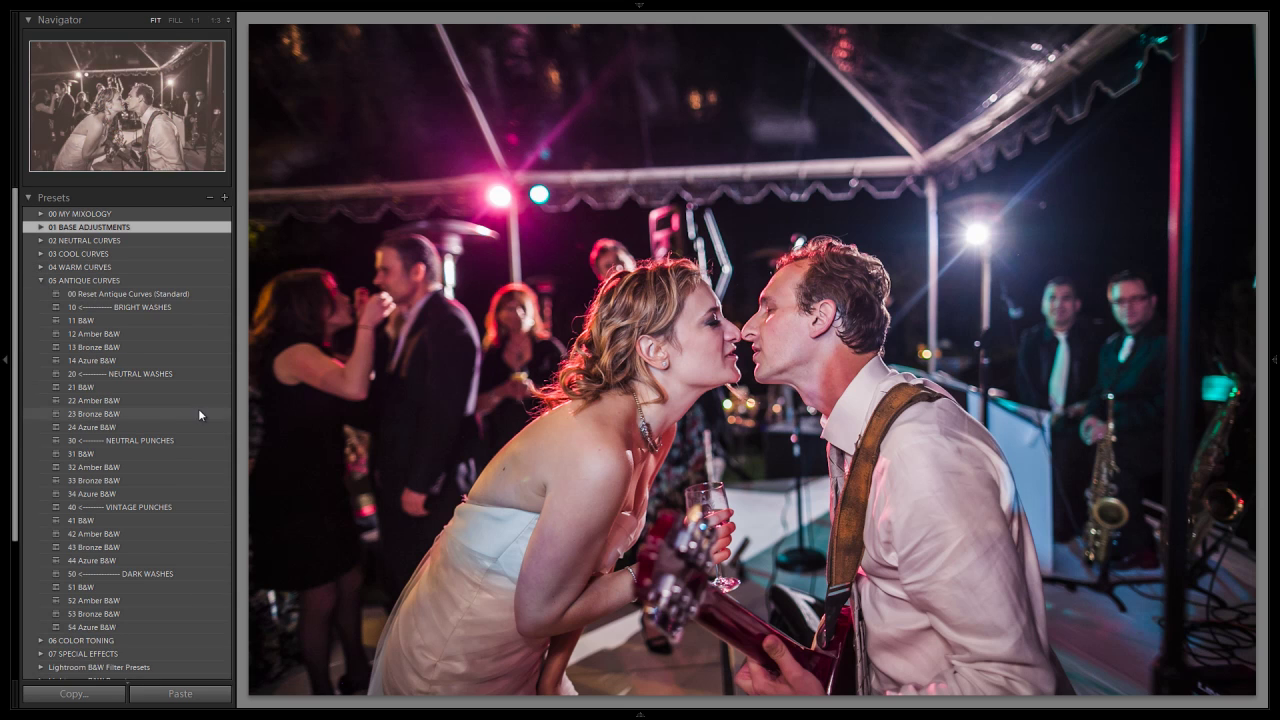
pyautogui.click(119, 456)
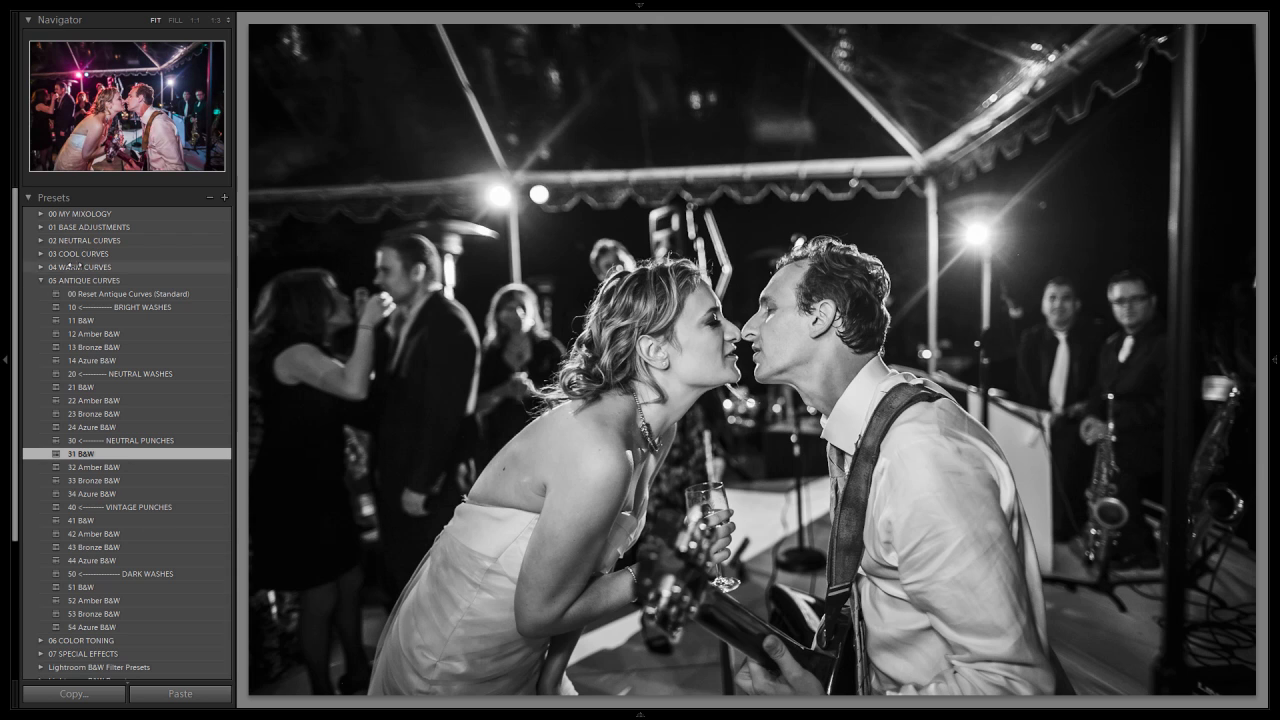
# Add the 28 HDR B&W Grunge look from the 00 My Mixology presets
pyautogui.click(41, 280)
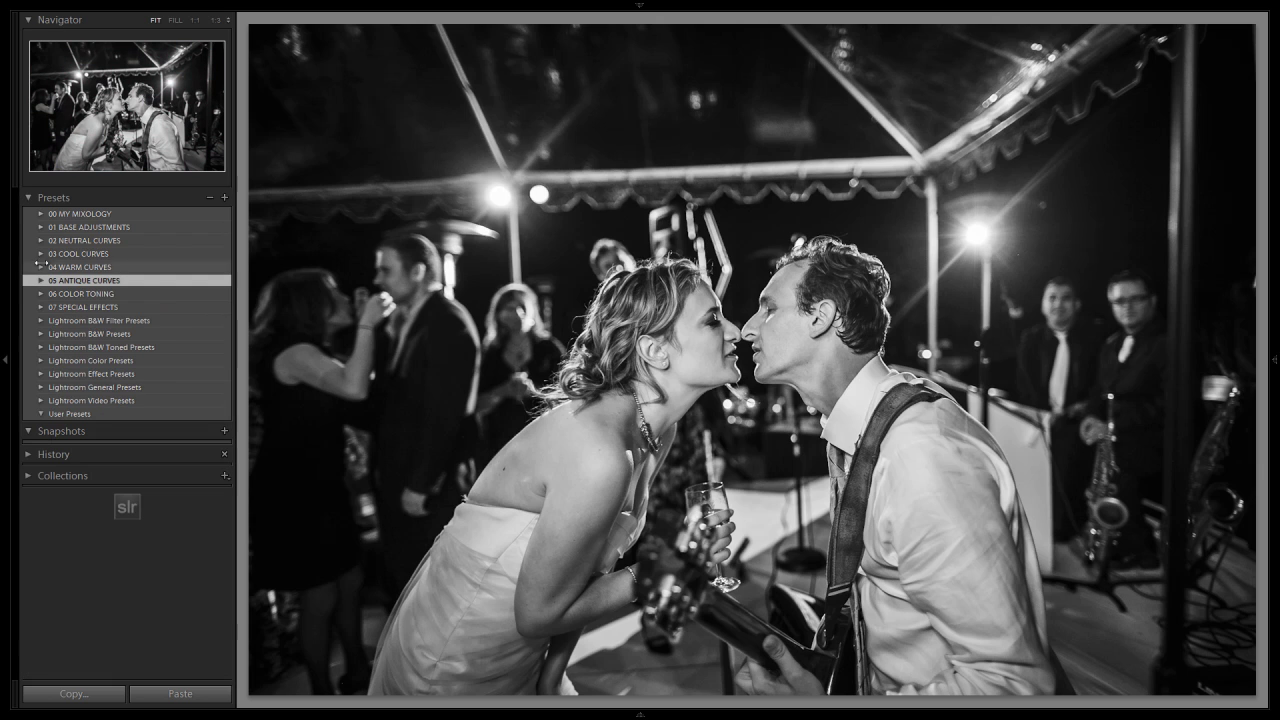
pyautogui.click(38, 213)
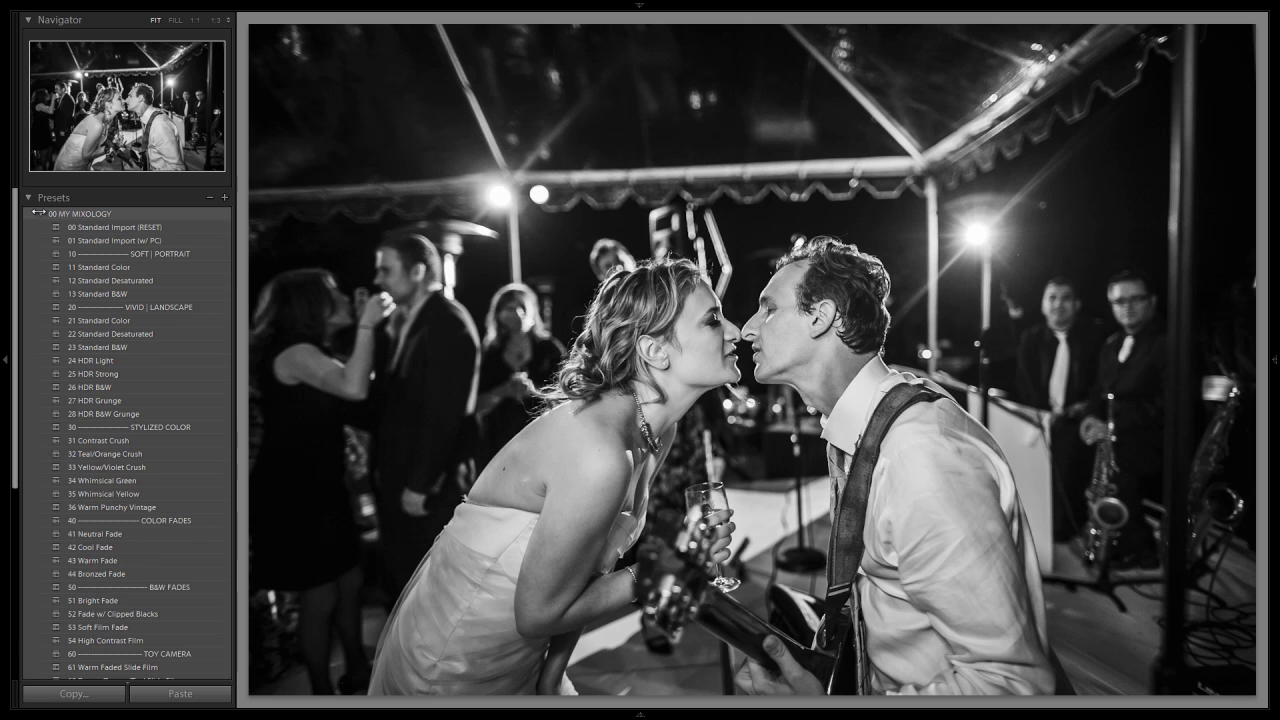
pyautogui.click(141, 413)
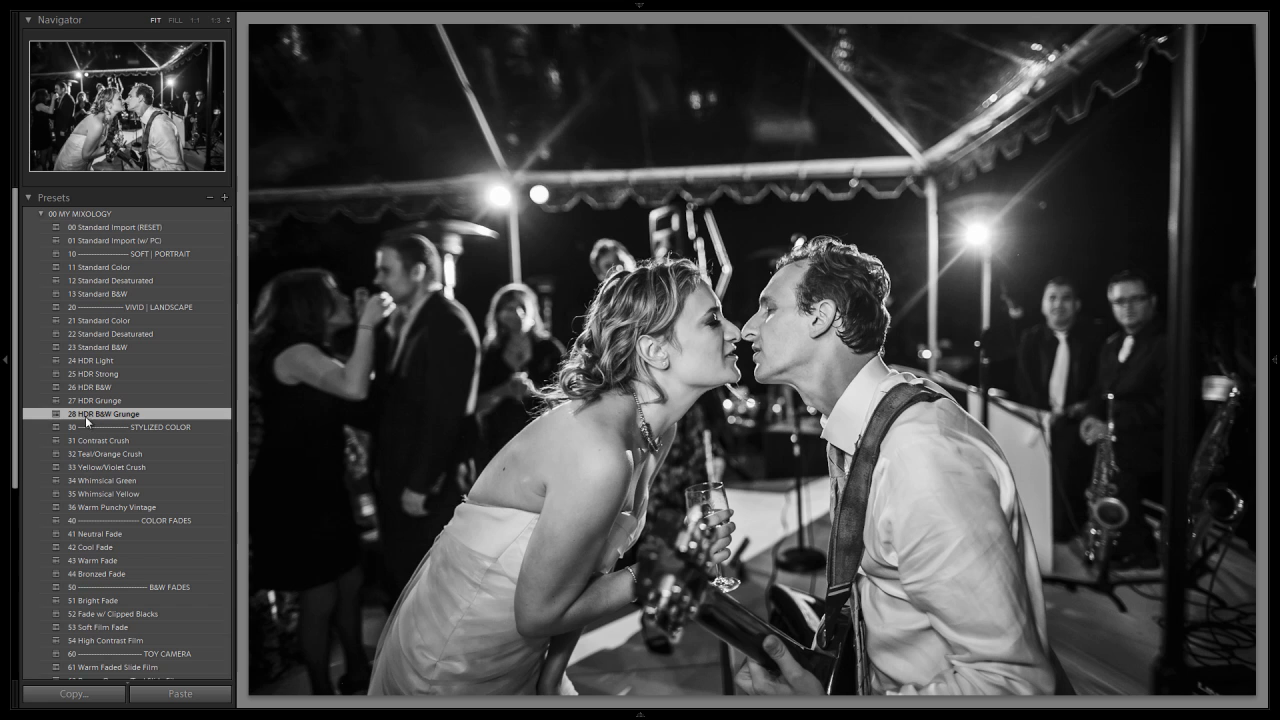
pyautogui.click(222, 198)
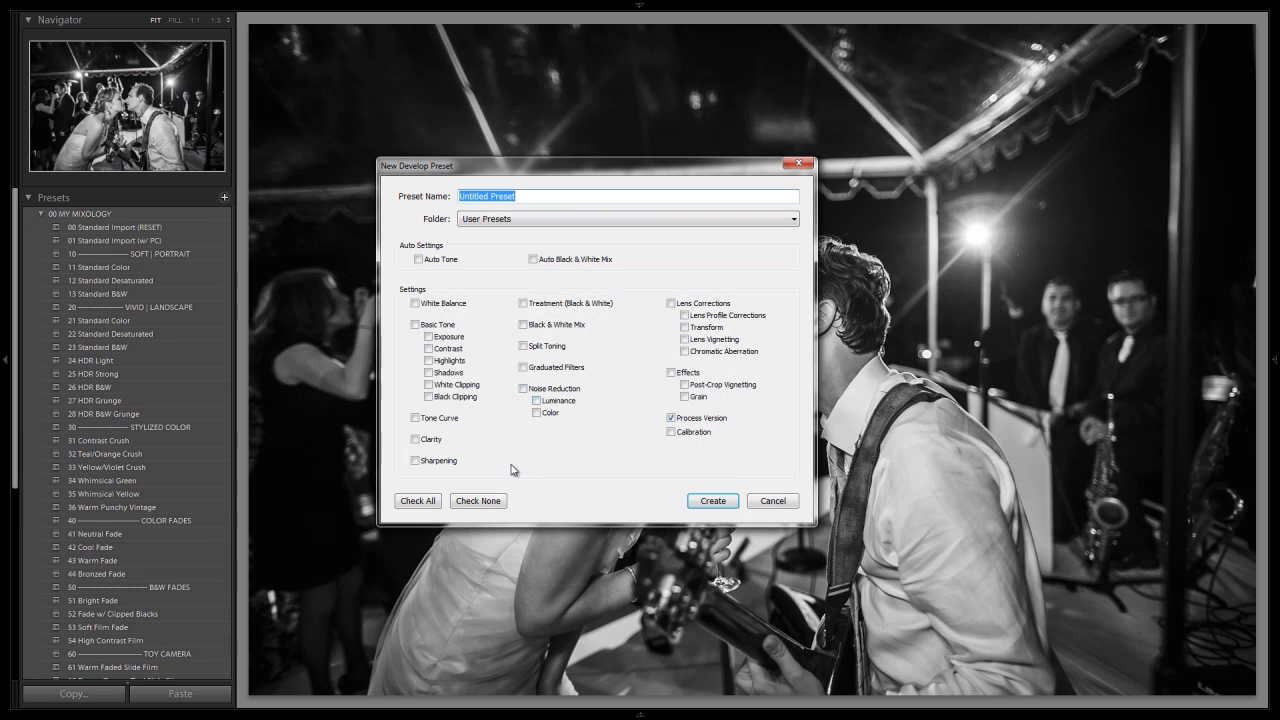
pyautogui.click(417, 501)
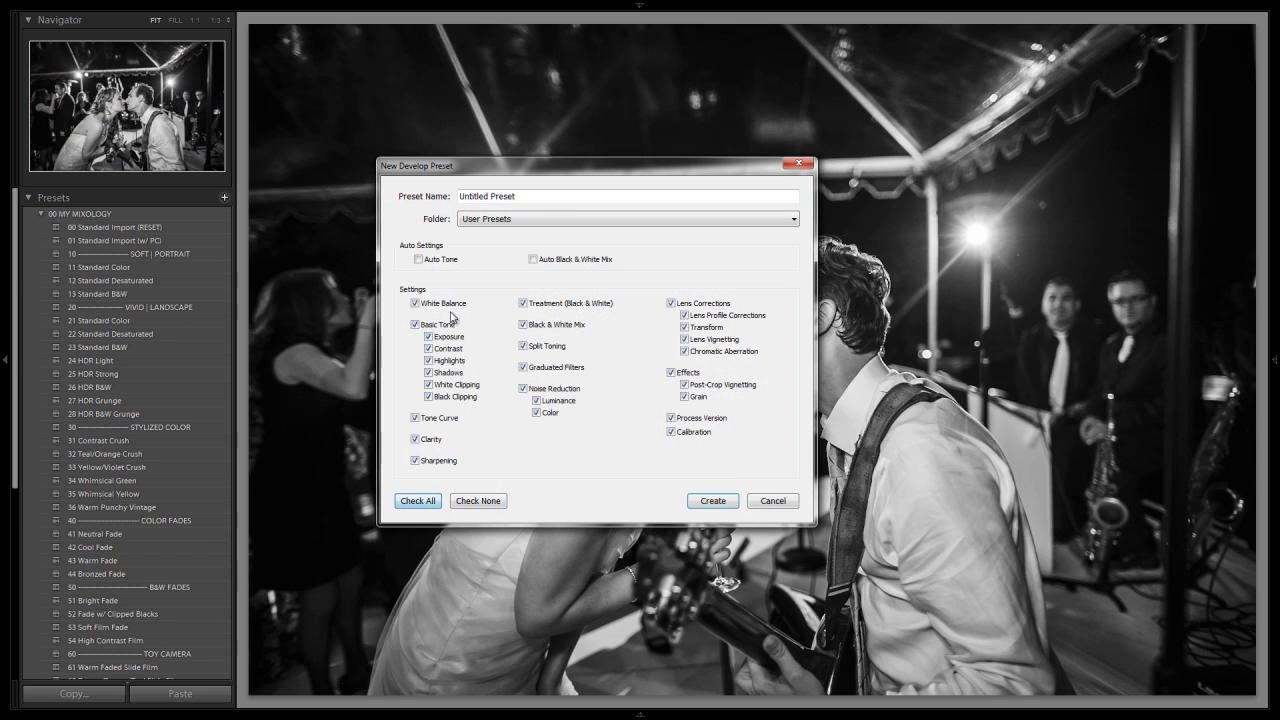
pyautogui.click(706, 317)
pyautogui.click(708, 328)
pyautogui.click(712, 352)
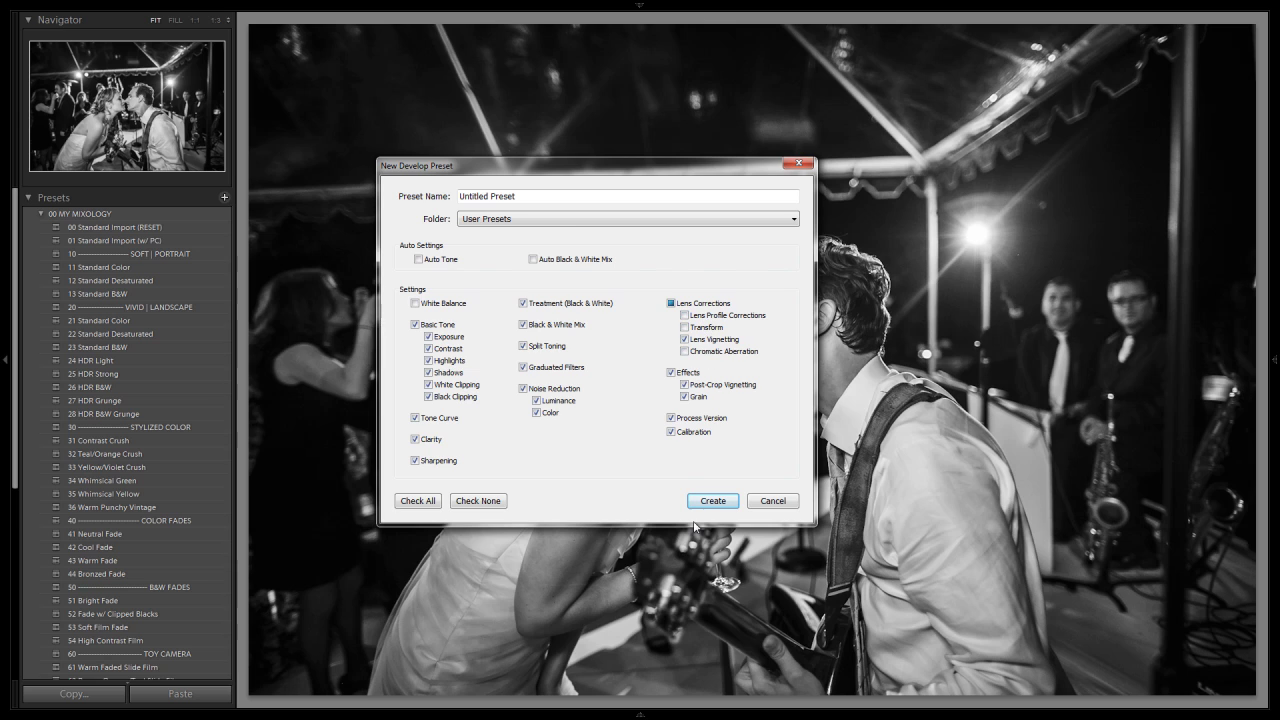
pyautogui.click(550, 219)
pyautogui.click(543, 254)
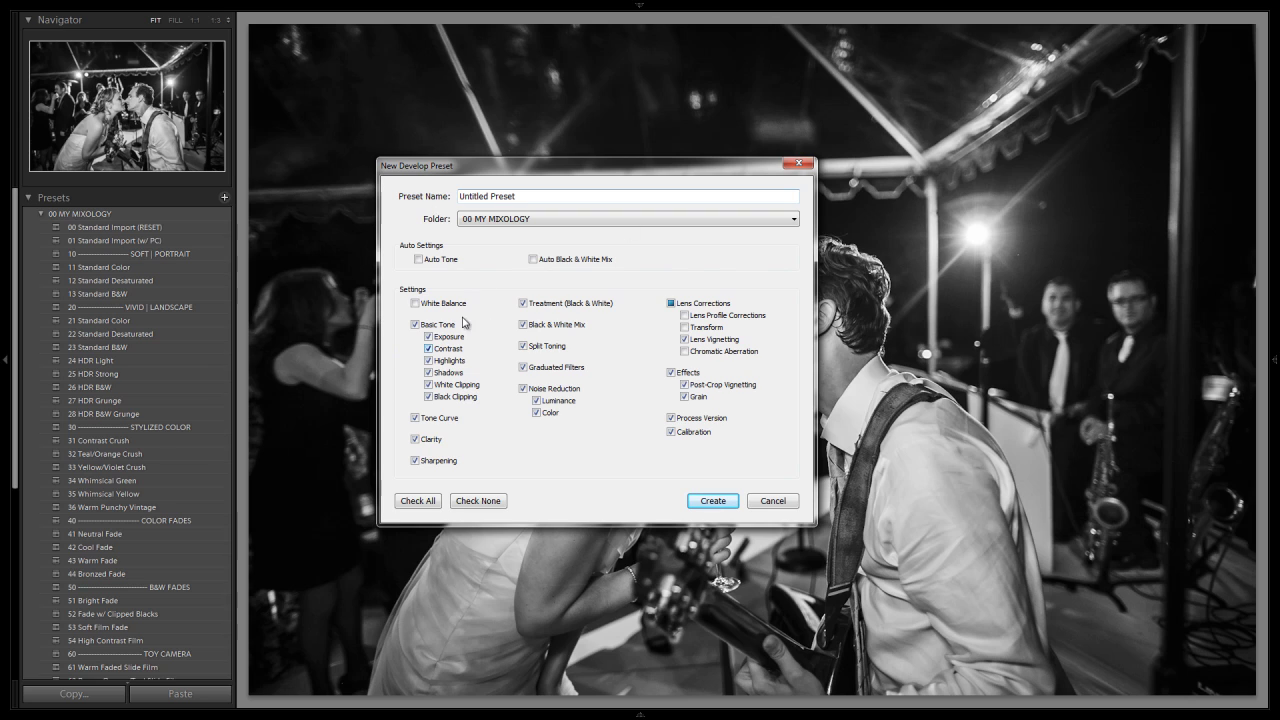
pyautogui.click(771, 501)
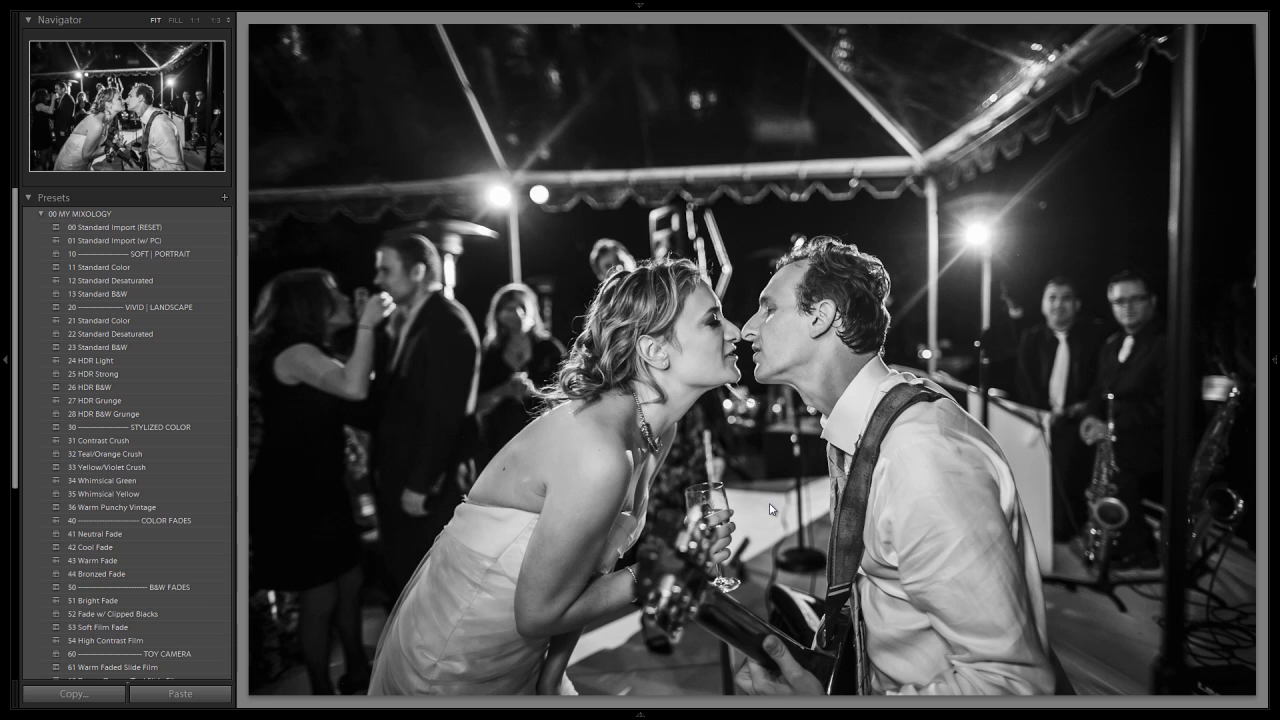